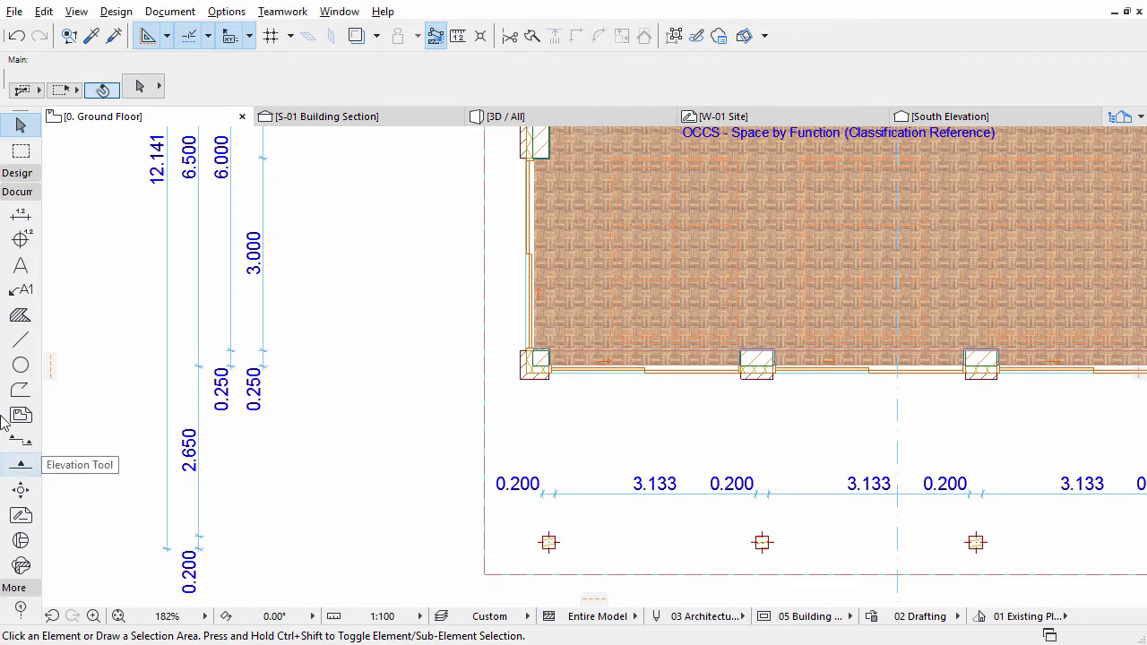
Select the Radial Dimension tool from the More tool group.
click(20, 193)
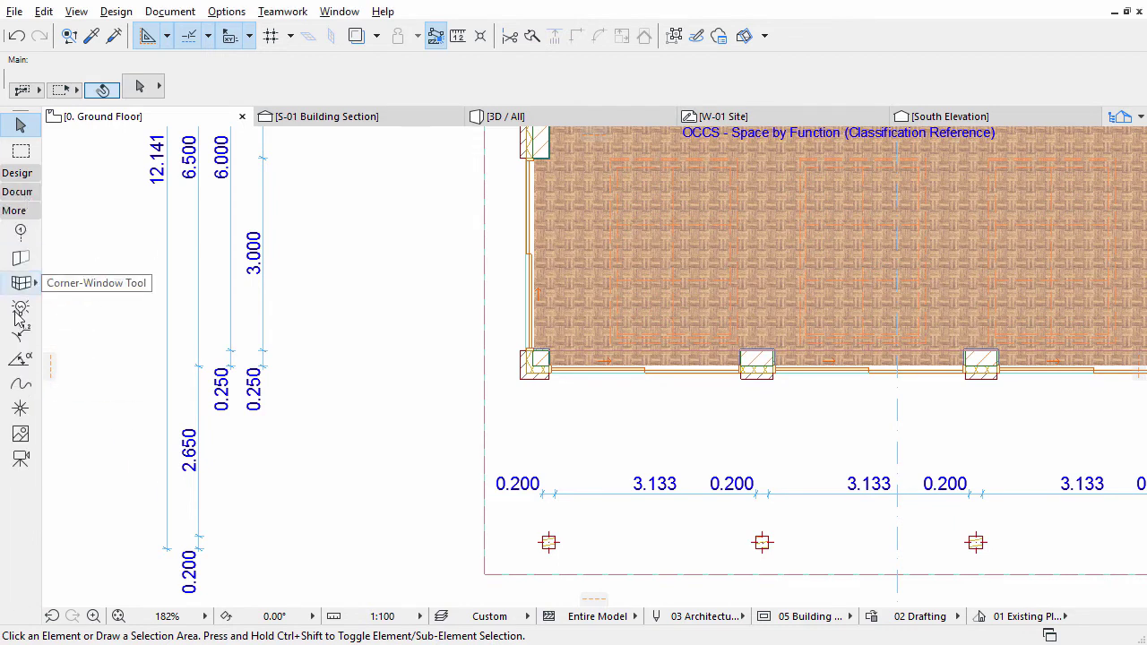
click(17, 334)
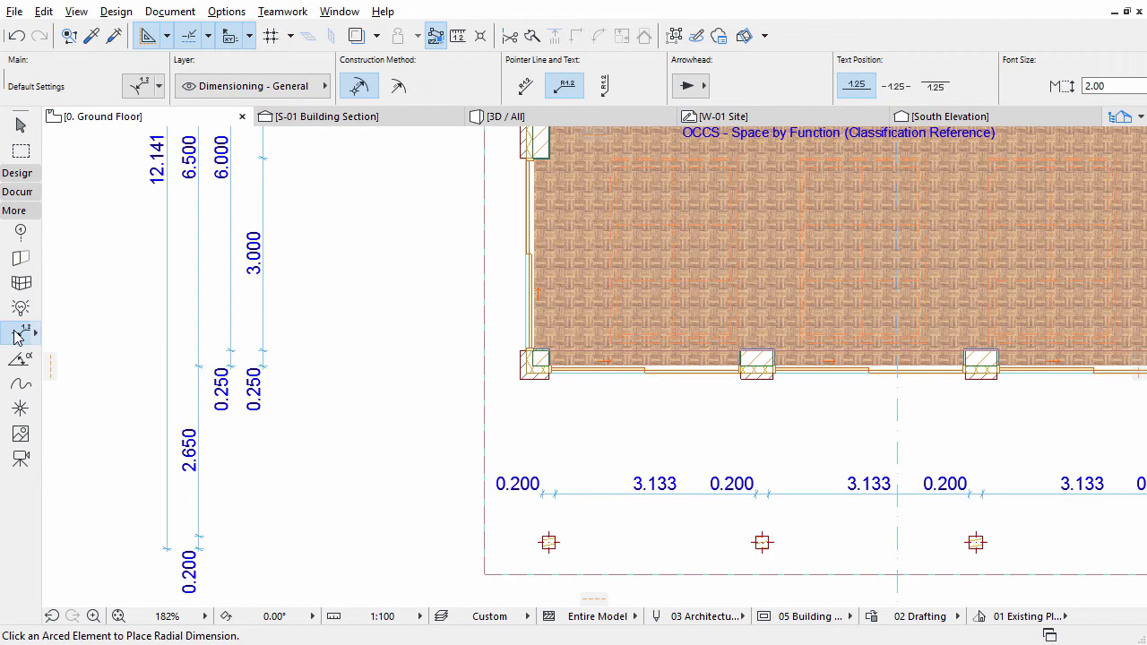
Set radial dimensions to Without Centerpoint, 1.00 marker size, on the Dimensioning - Structure layer.
click(134, 90)
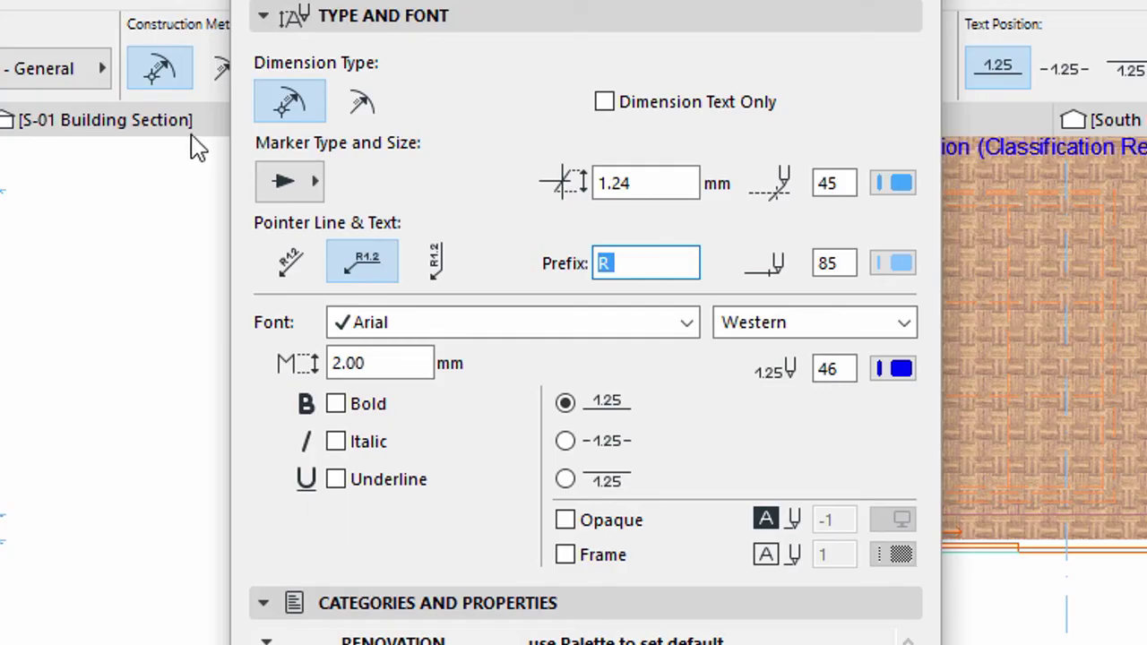
click(361, 106)
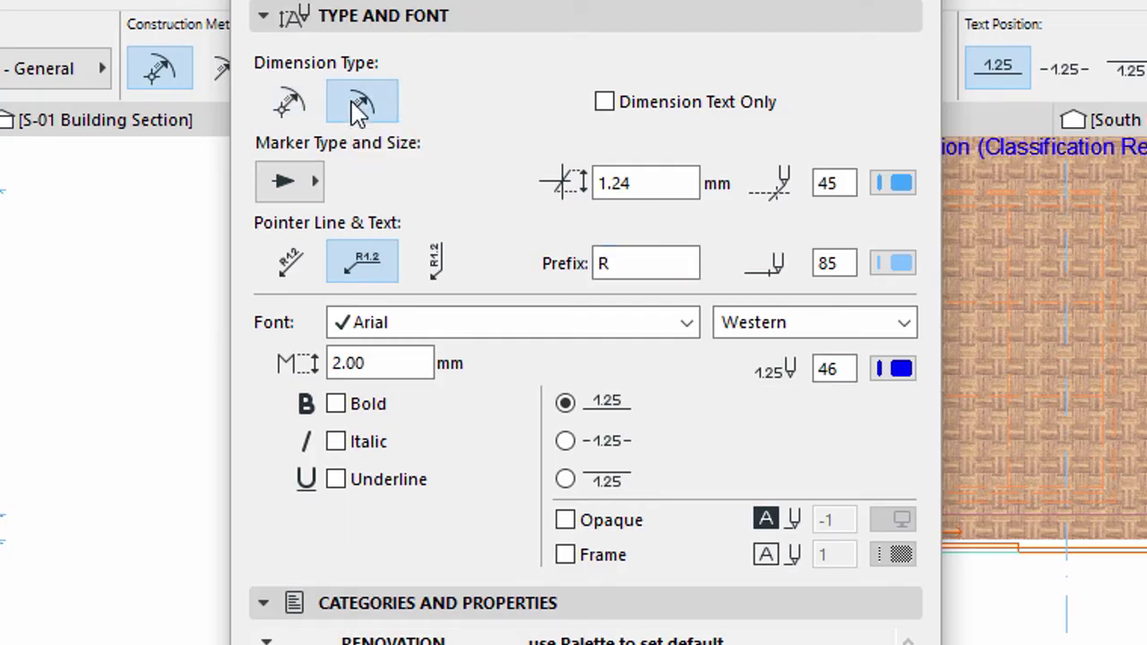
click(644, 183)
key(BackSpace)
key(BackSpace)
text(00)
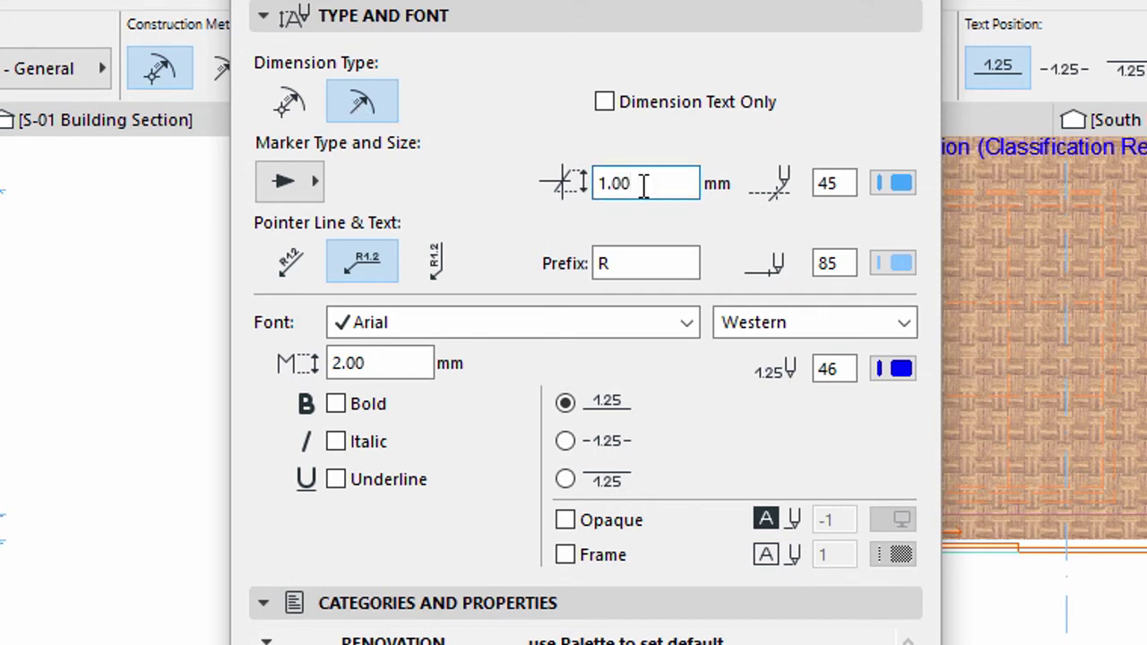
drag(412, 360, 304, 361)
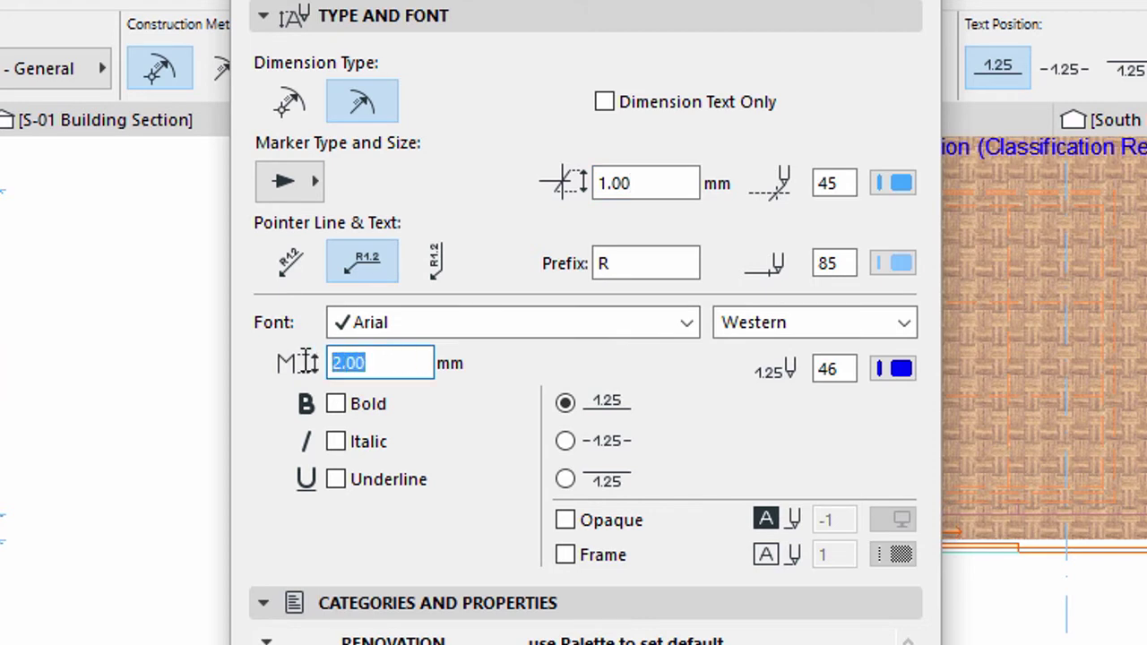
click(265, 20)
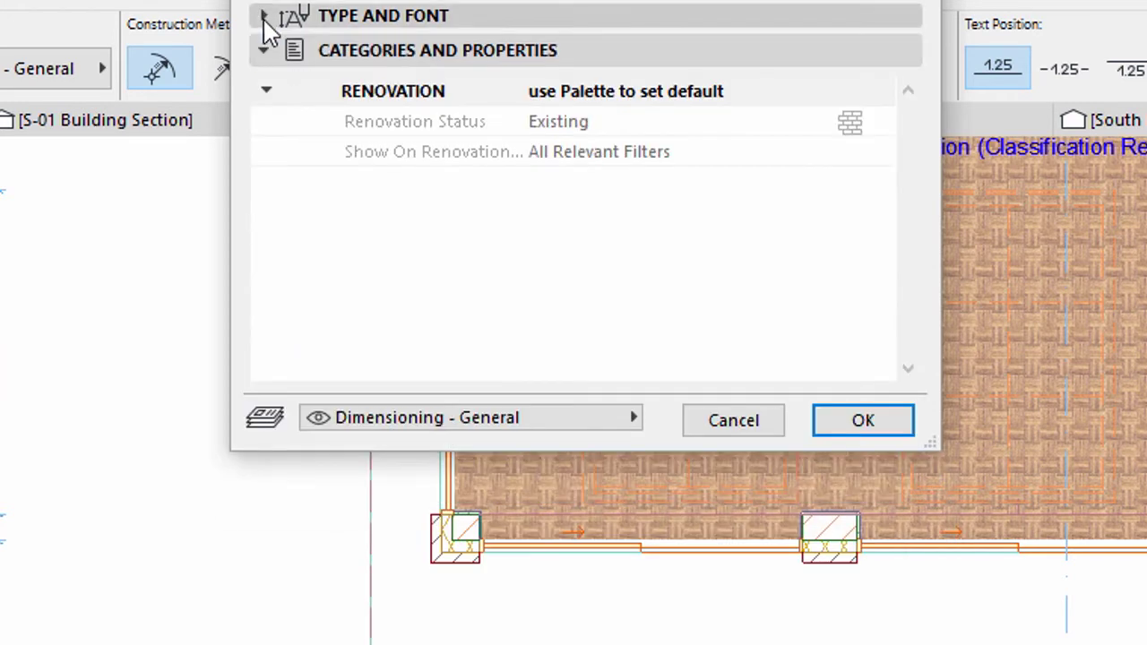
click(457, 421)
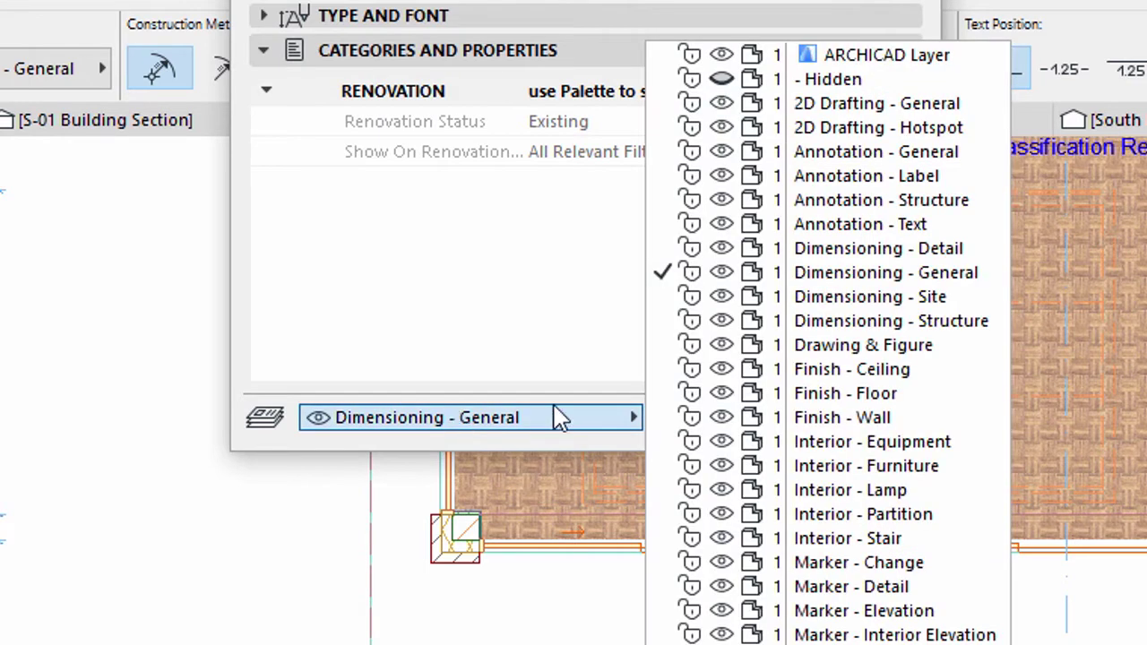
click(800, 325)
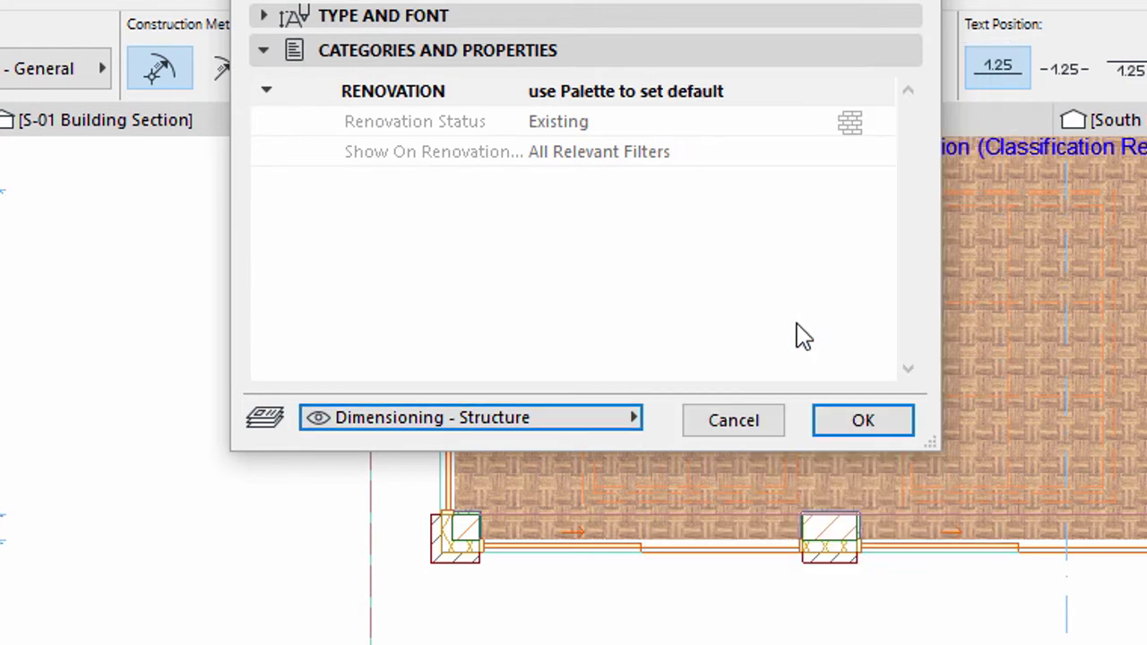
click(843, 422)
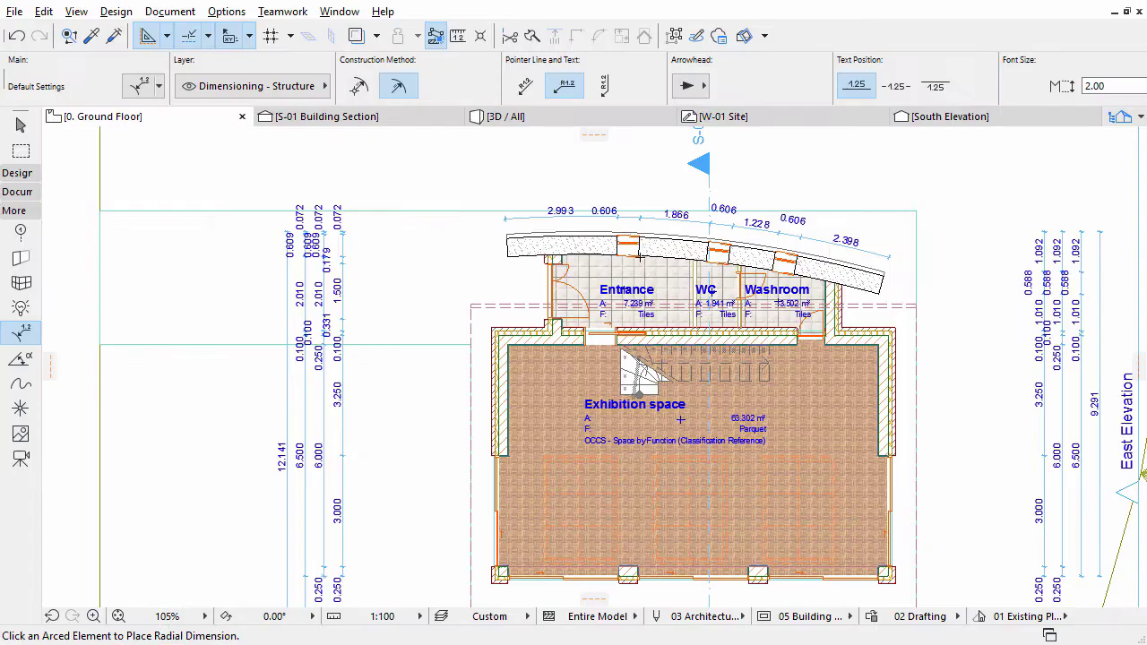
Add an R 30.000 radial dimension to the curved wall above the Entrance.
scroll(791, 338, up, 5)
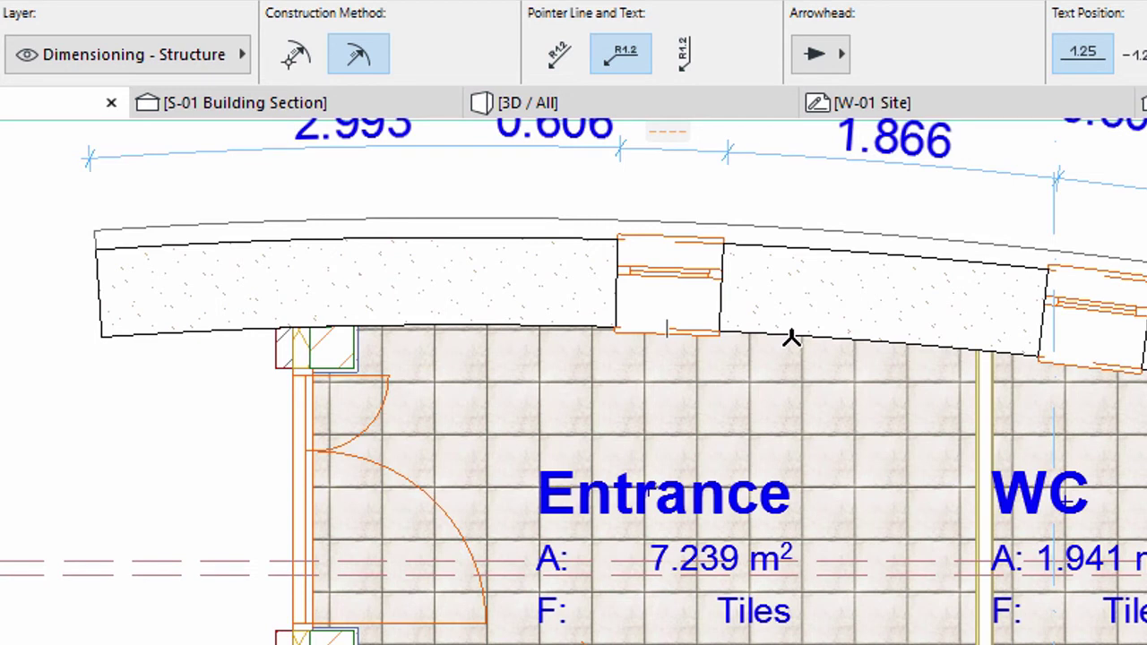
click(792, 338)
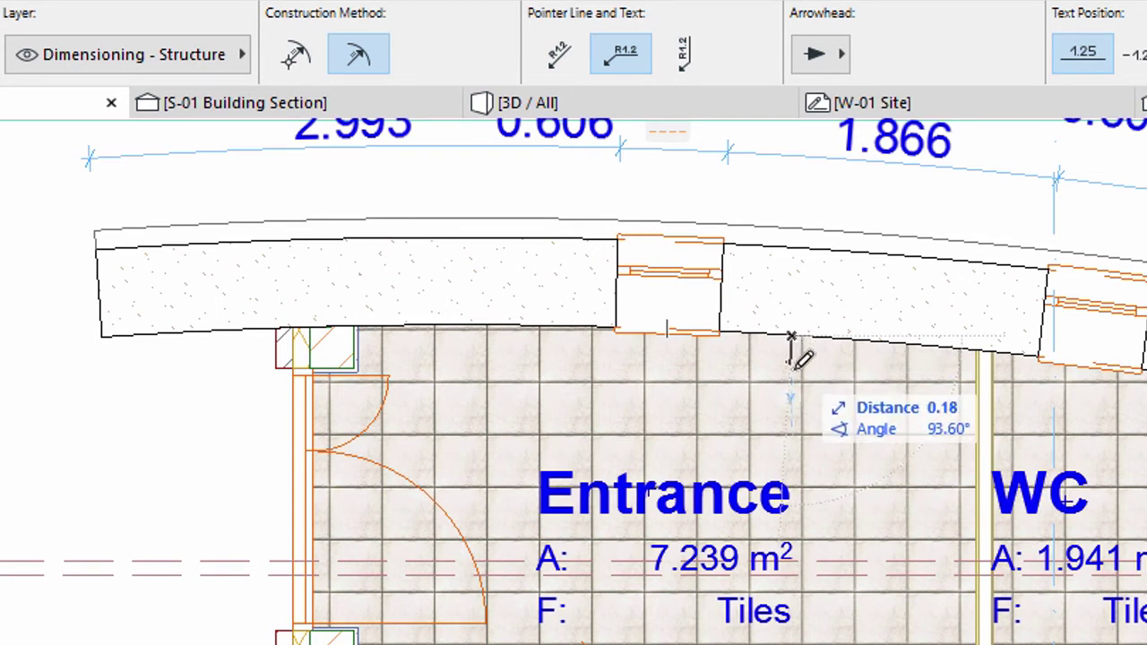
click(794, 368)
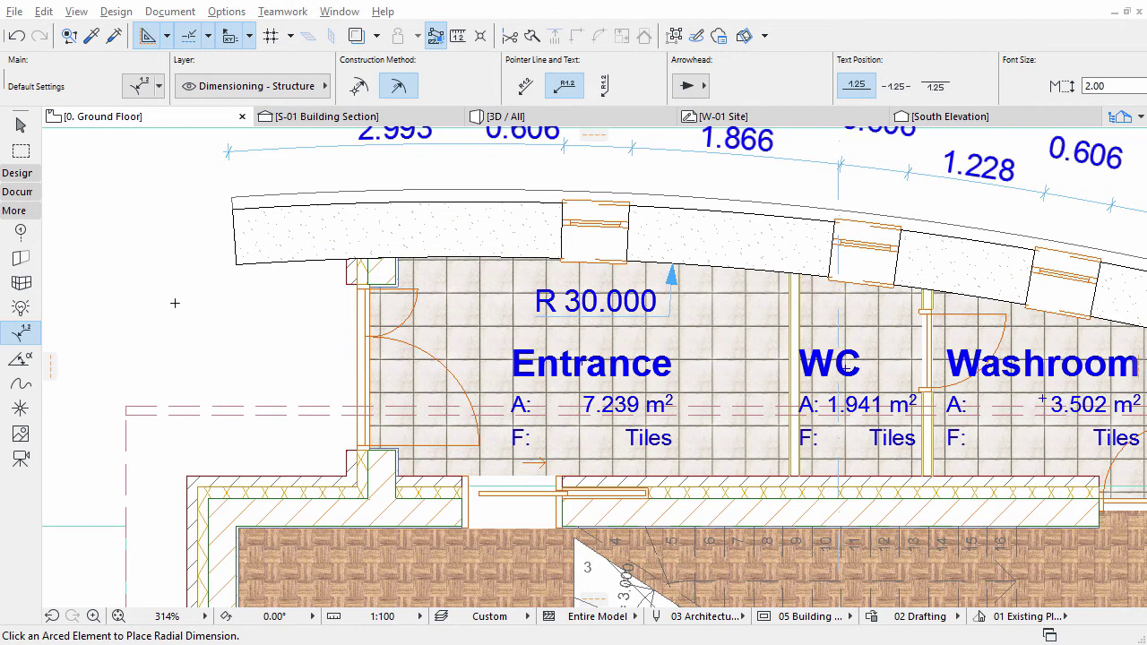
click(20, 193)
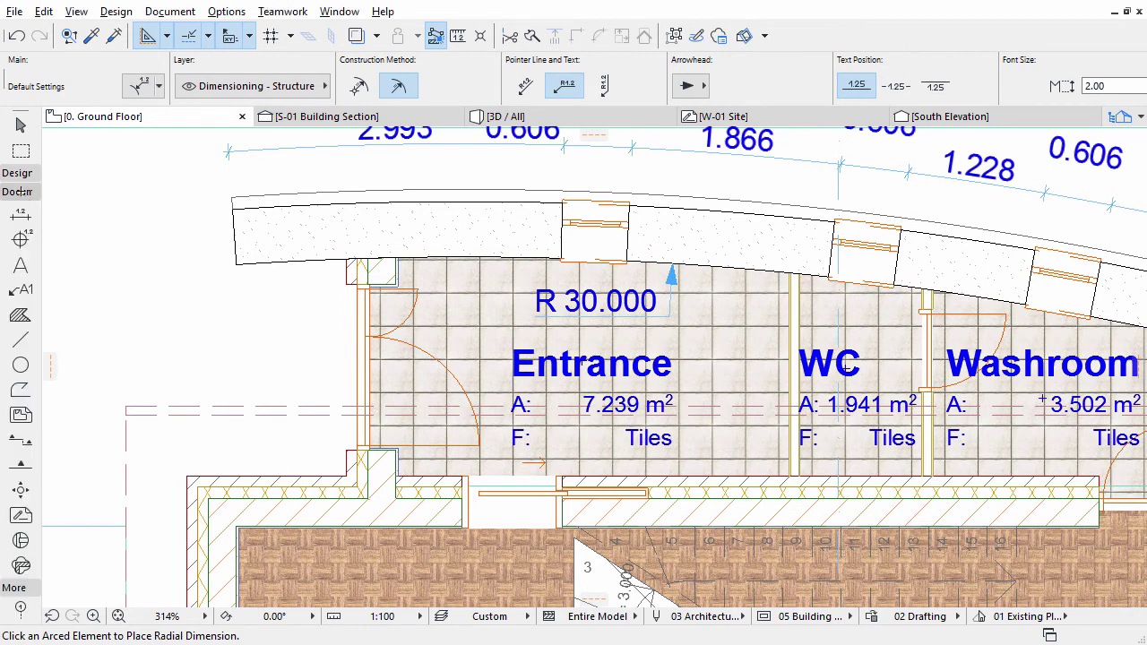
Give the Level Dimension tool 2.00 markers on the Dimensioning - Structure layer.
click(20, 240)
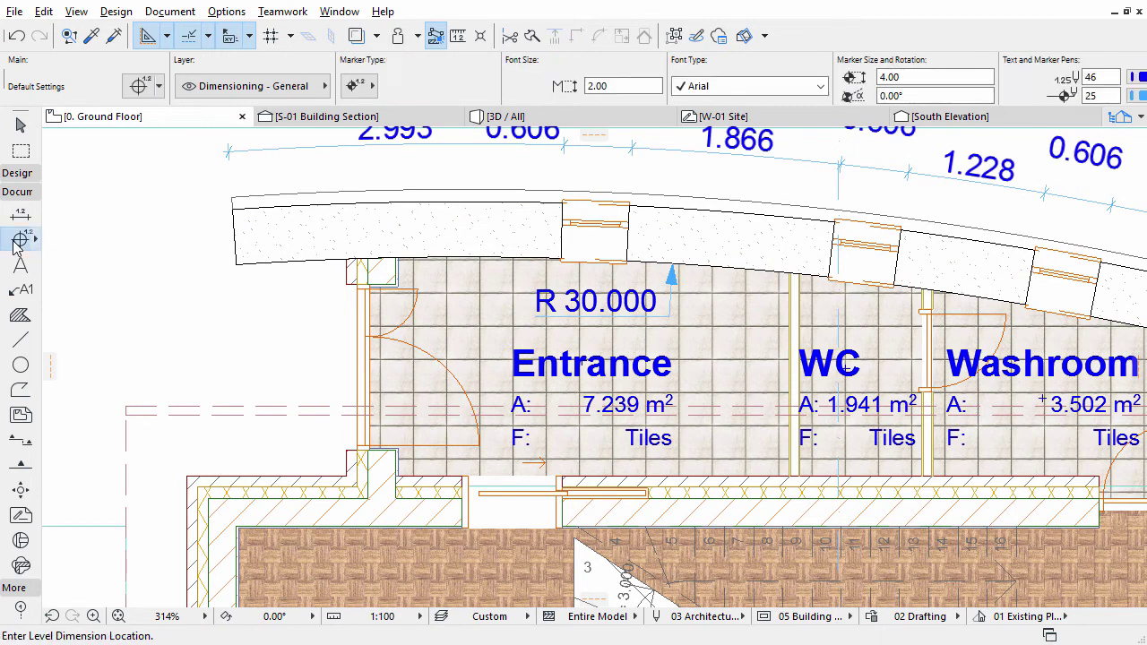
click(136, 87)
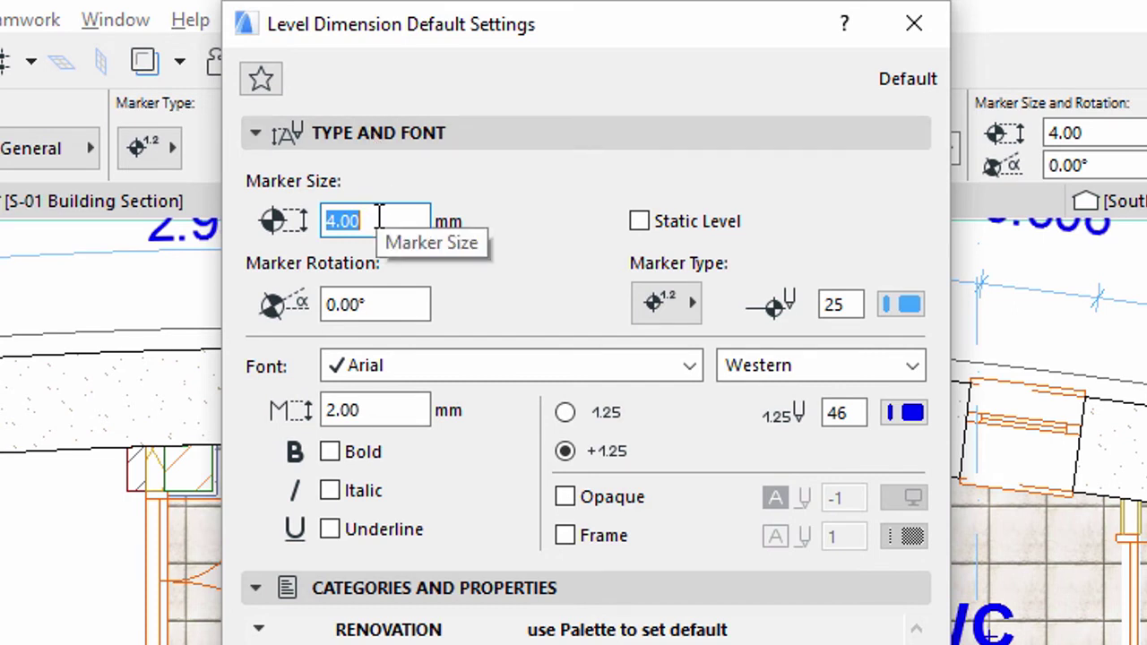
text(2.00)
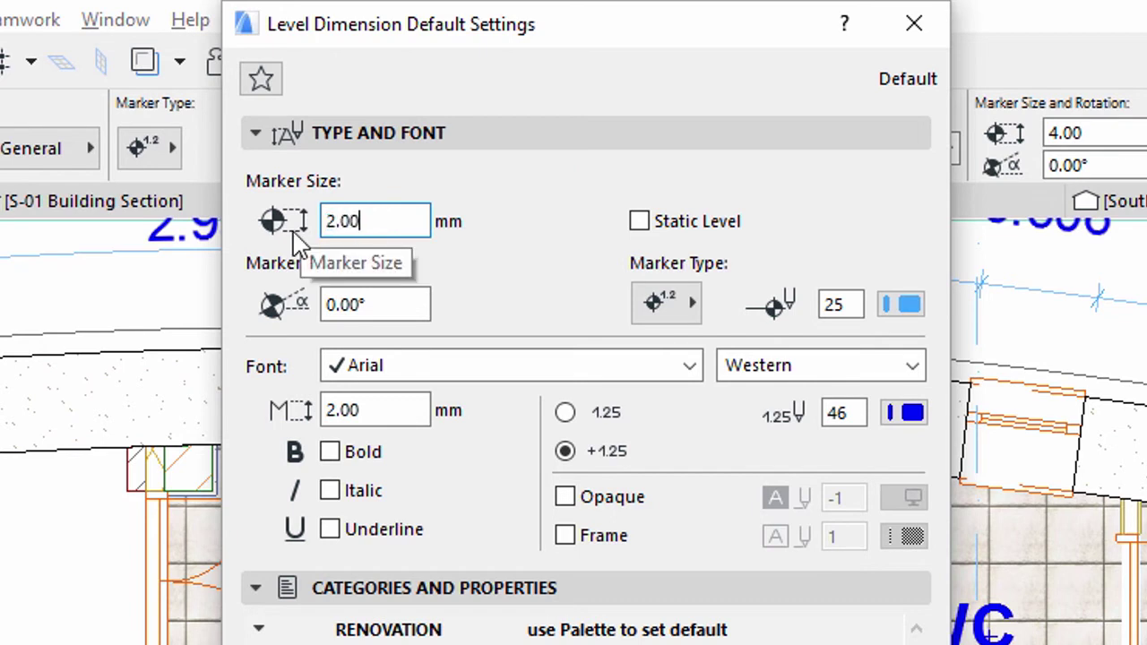
drag(399, 408, 307, 405)
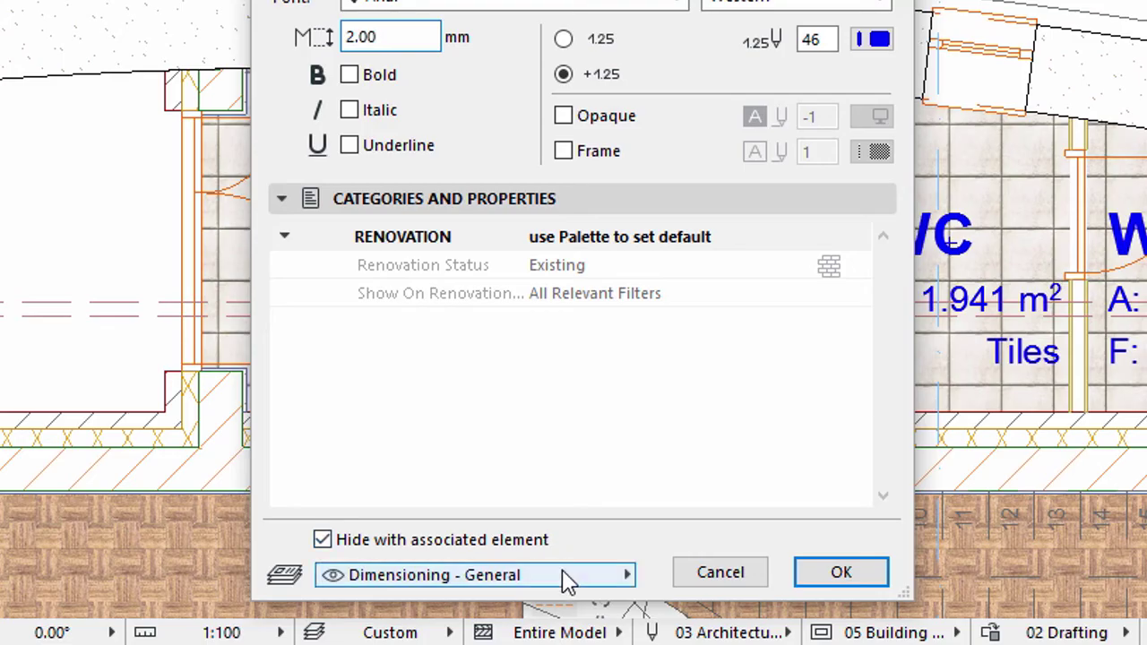
click(566, 577)
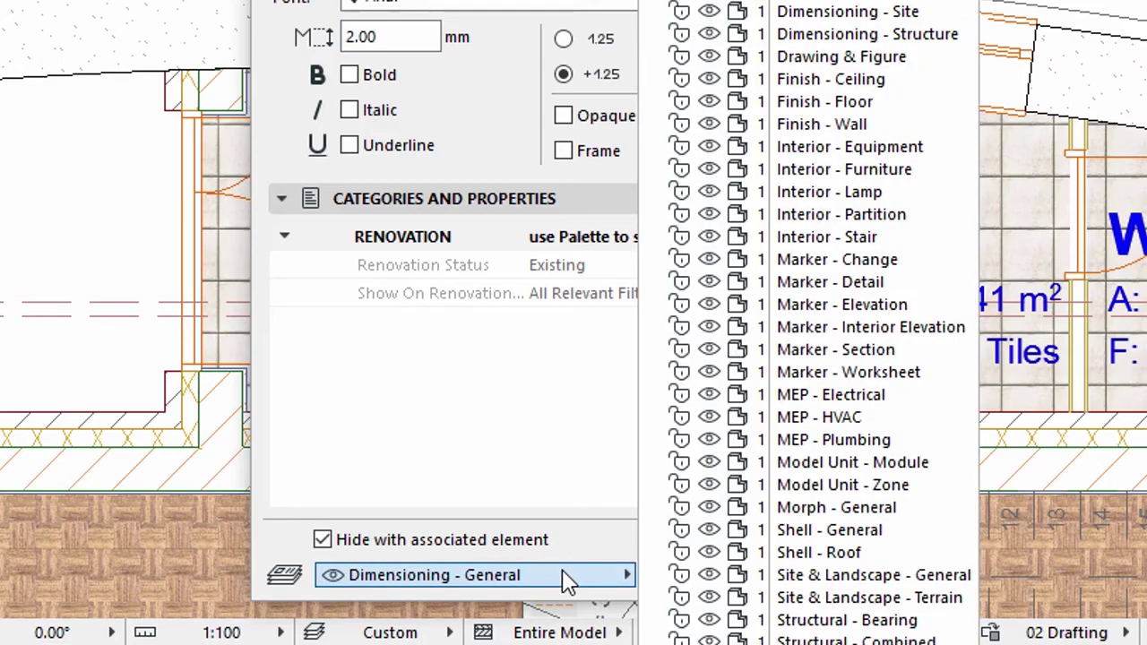
click(859, 36)
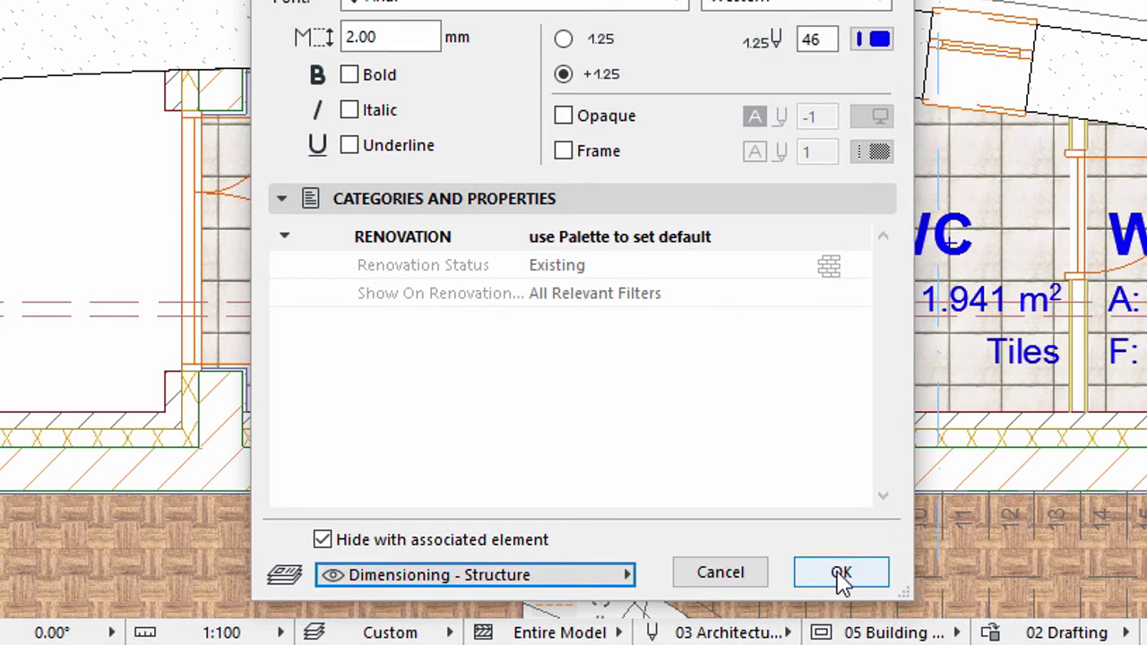
click(841, 574)
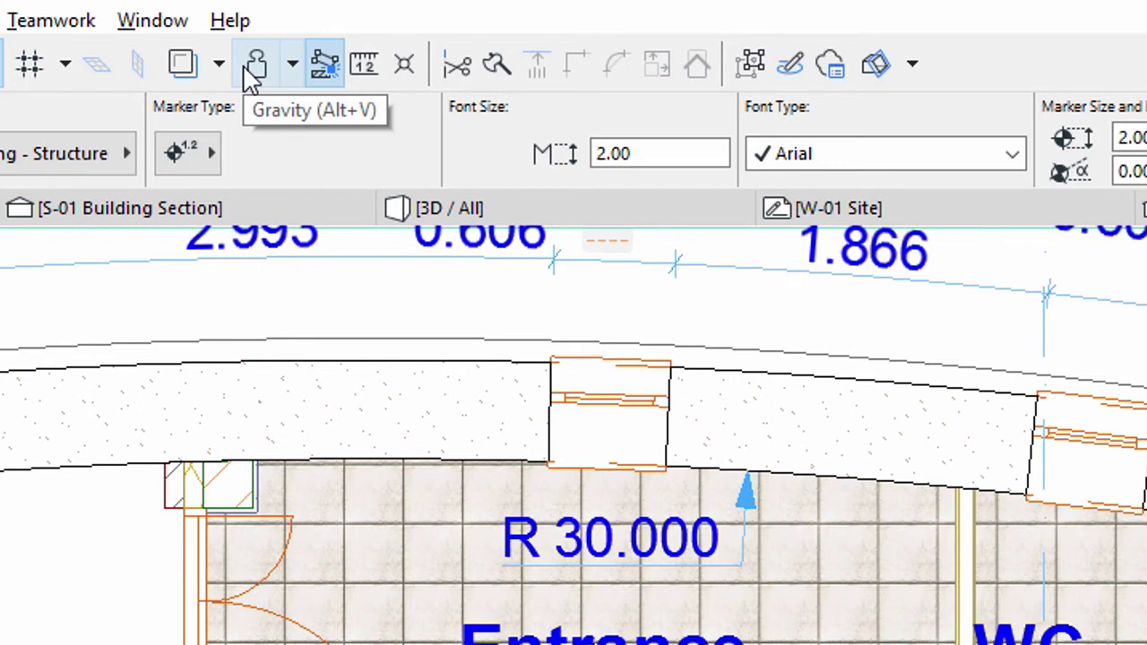
Turn on Gravity set to Gravitate to Slab.
click(244, 67)
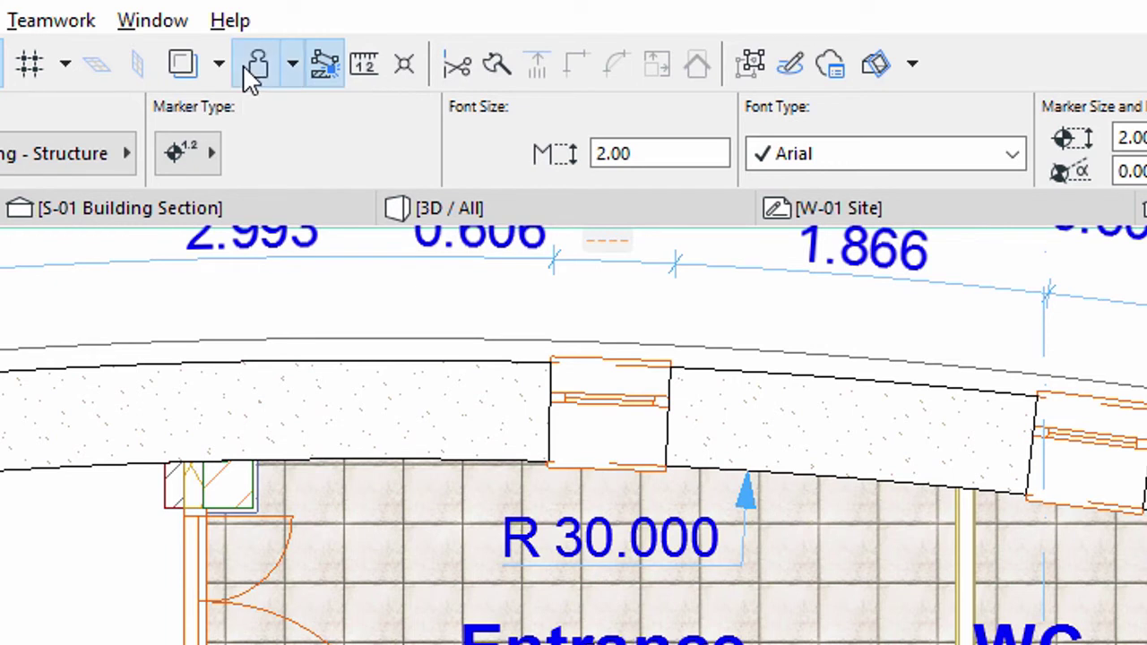
click(293, 67)
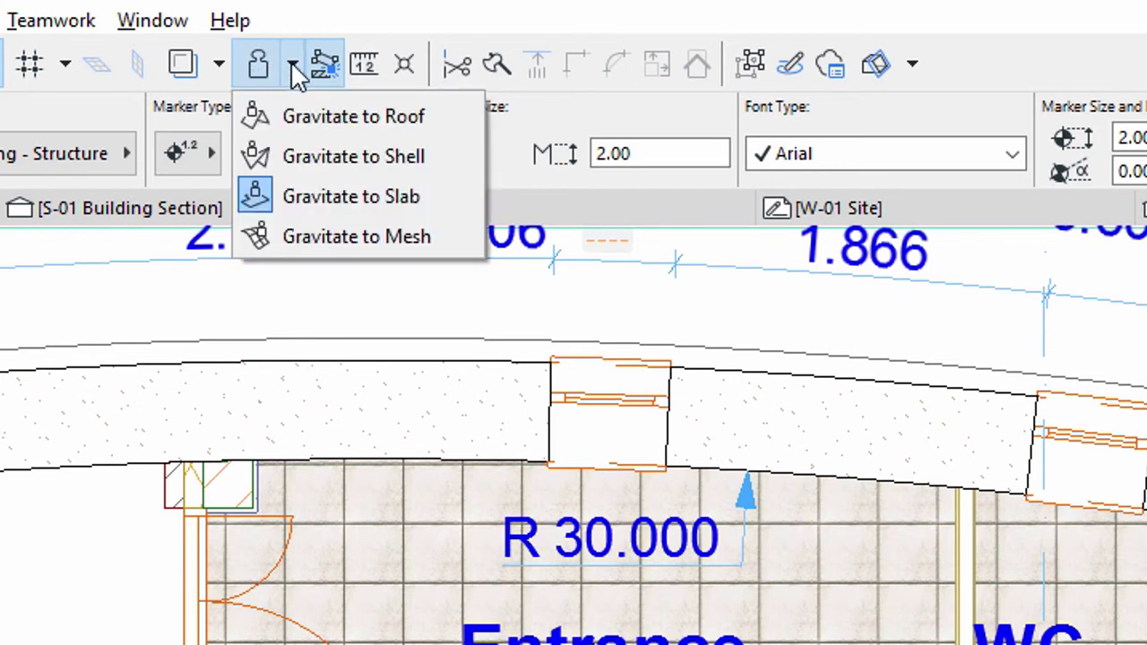
click(337, 195)
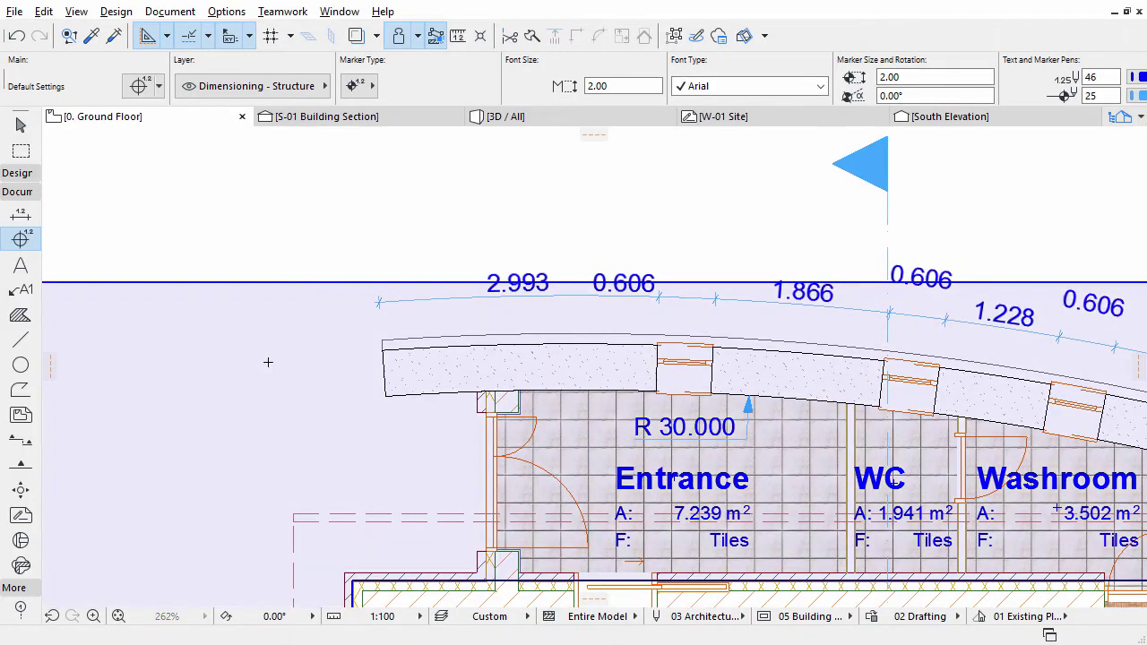
Place -0.050 and ±0.000 level markers by the curved wall, then set Gravitate to Mesh.
click(268, 362)
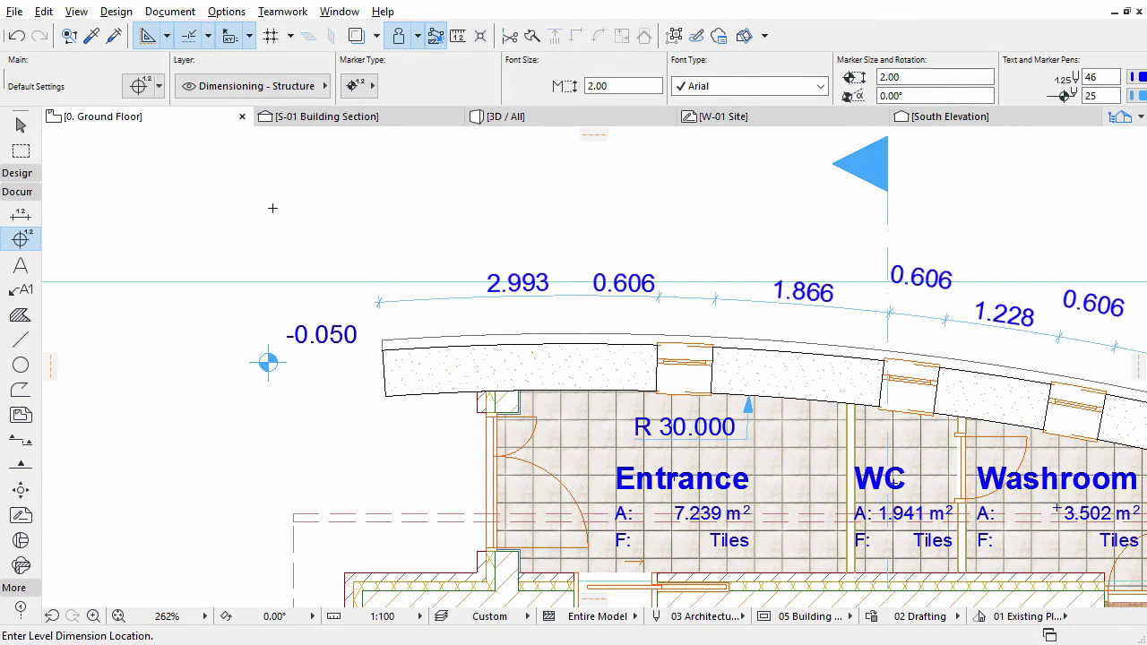
click(266, 200)
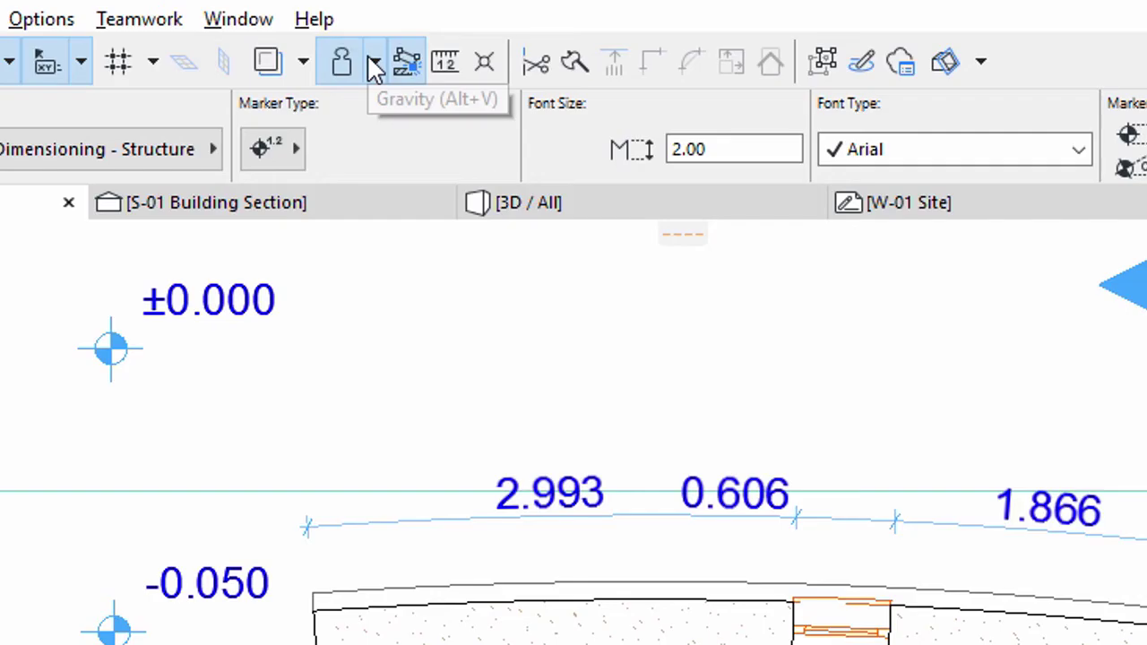
click(375, 65)
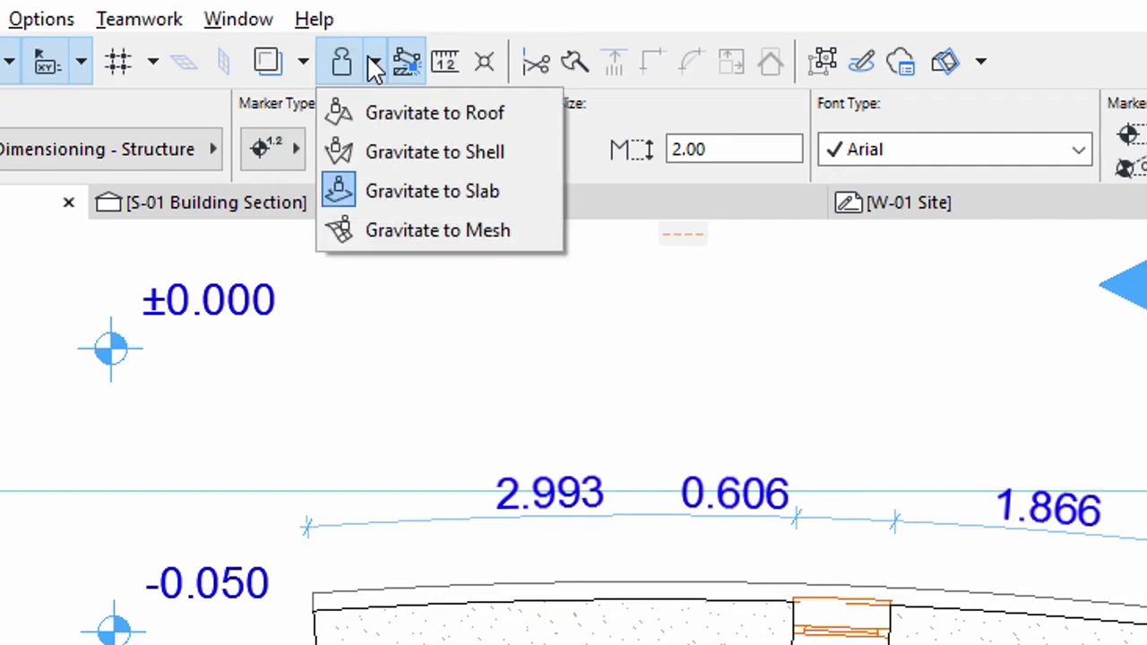
click(419, 234)
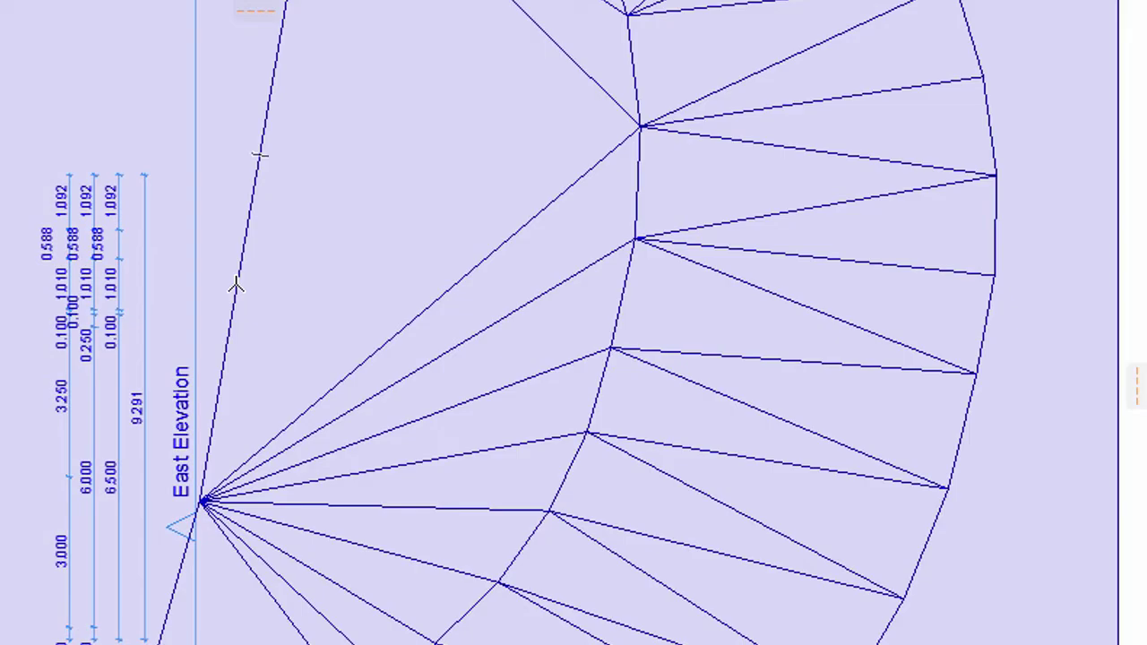
Place -0.100, +0.400 and +0.900 level markers on the mesh, then go to 1. Gallery.
click(767, 266)
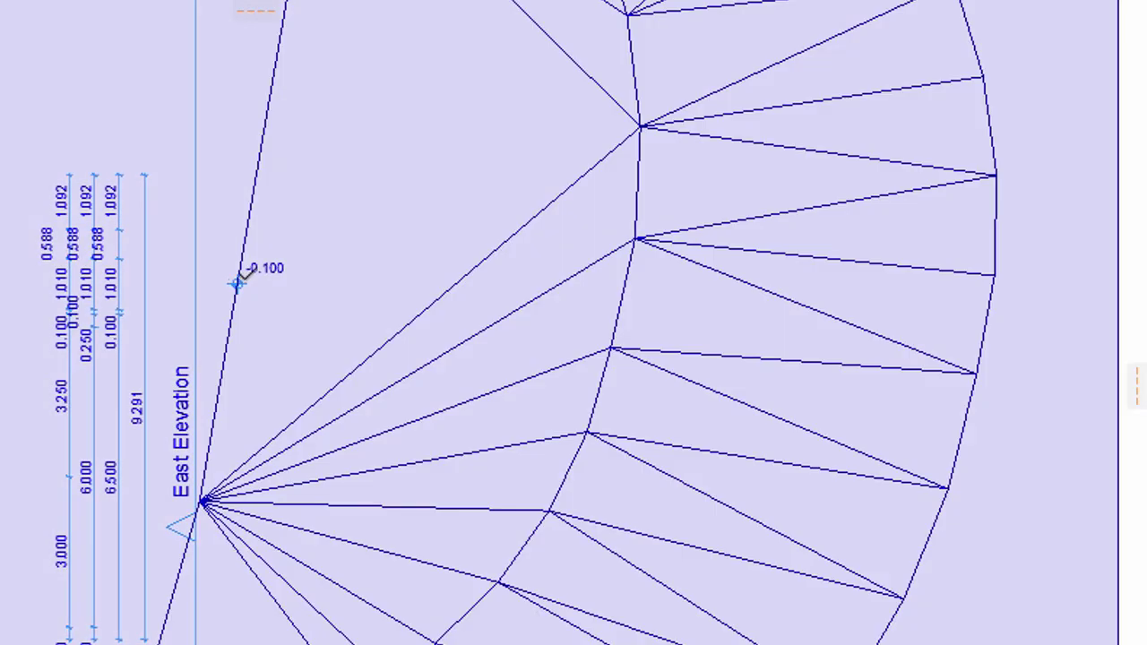
click(622, 292)
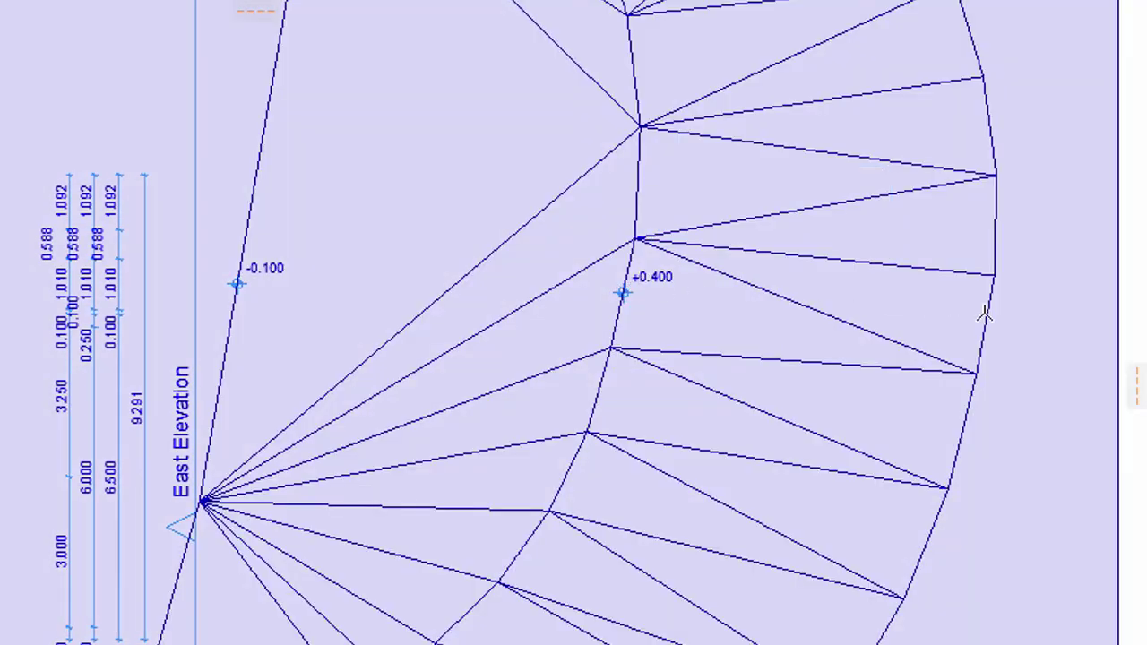
click(985, 311)
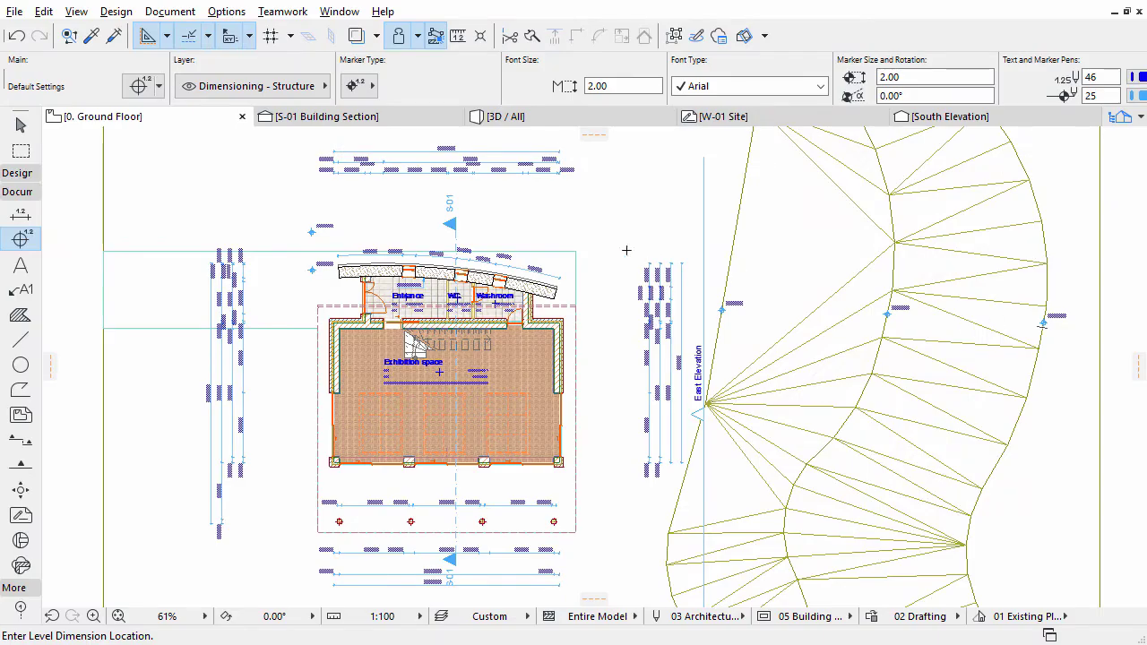
right_click(191, 117)
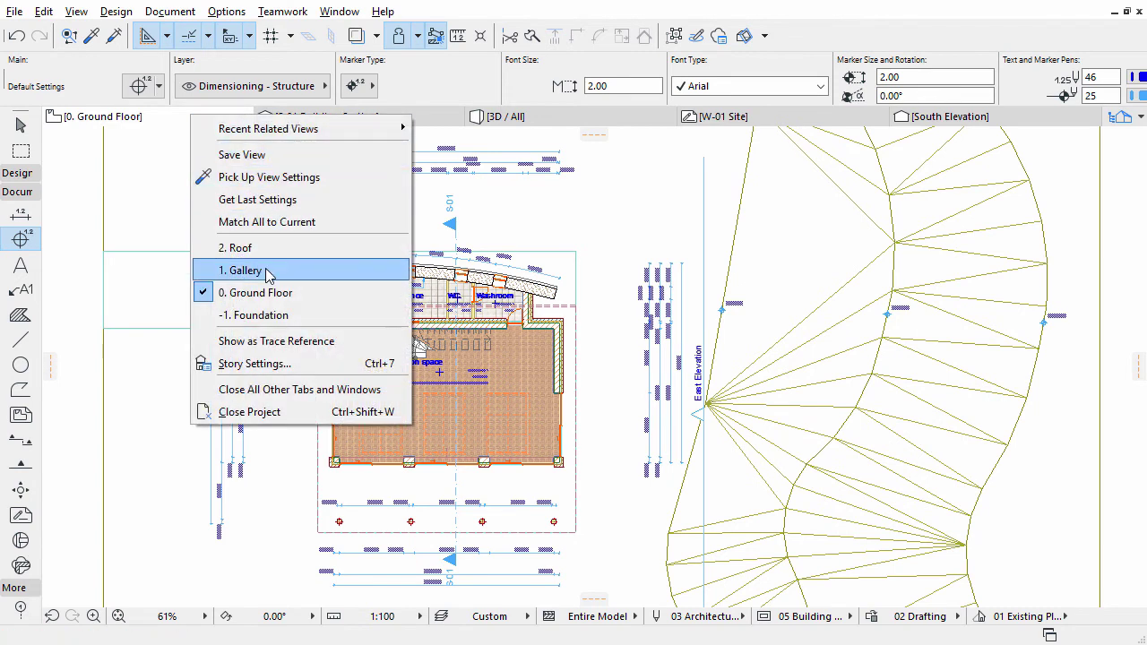
click(267, 273)
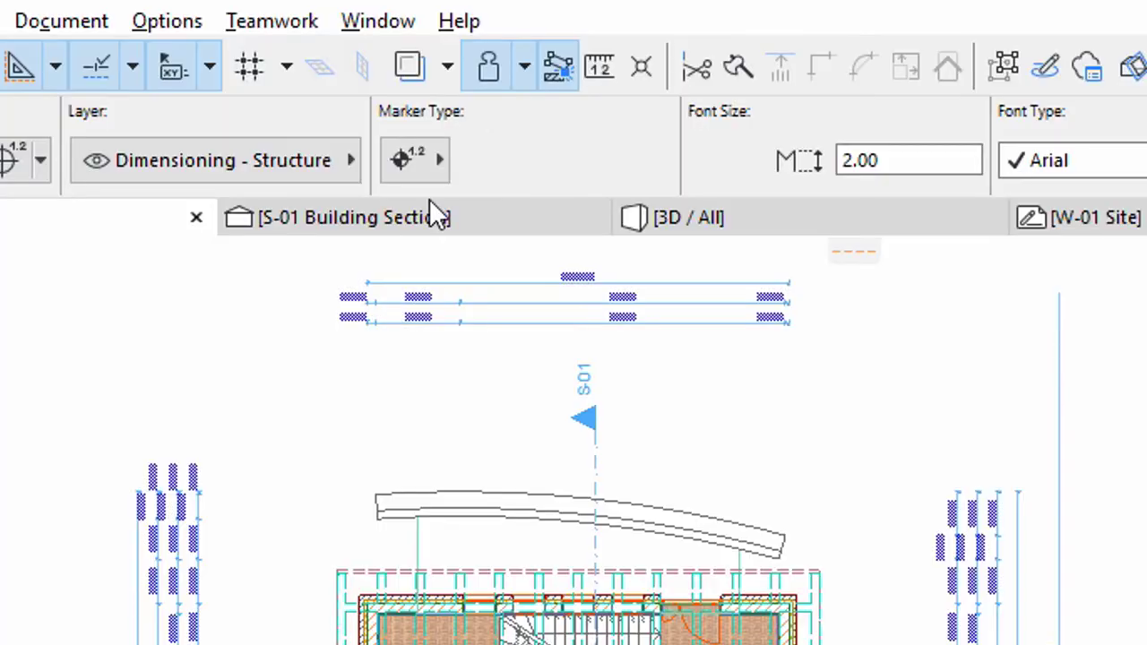
With Gravitate to Slab, place a +3.000 marker on the Gallery slab, then set Gravitate to Roof.
click(524, 67)
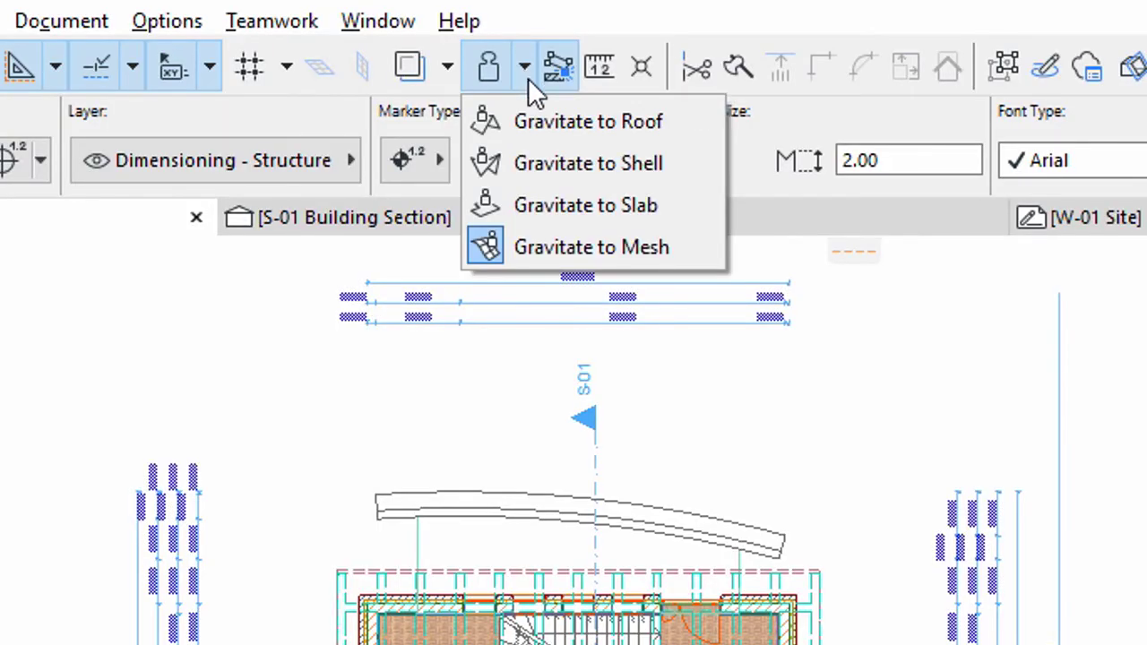
click(573, 206)
scroll(403, 394, up, 7)
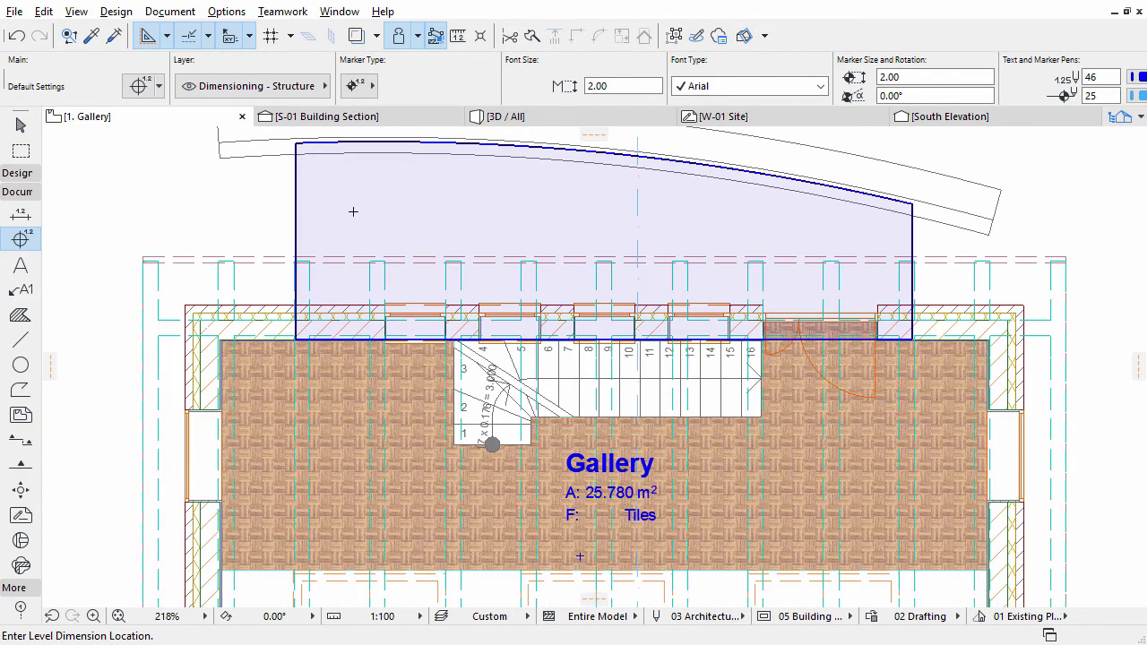
click(348, 220)
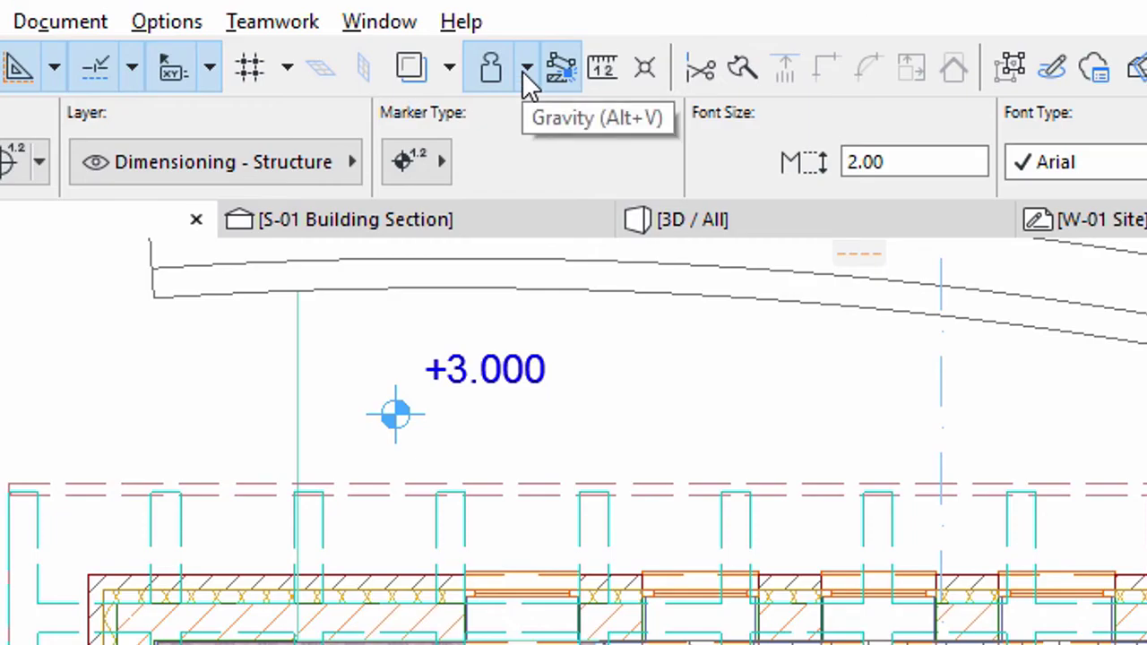
click(525, 70)
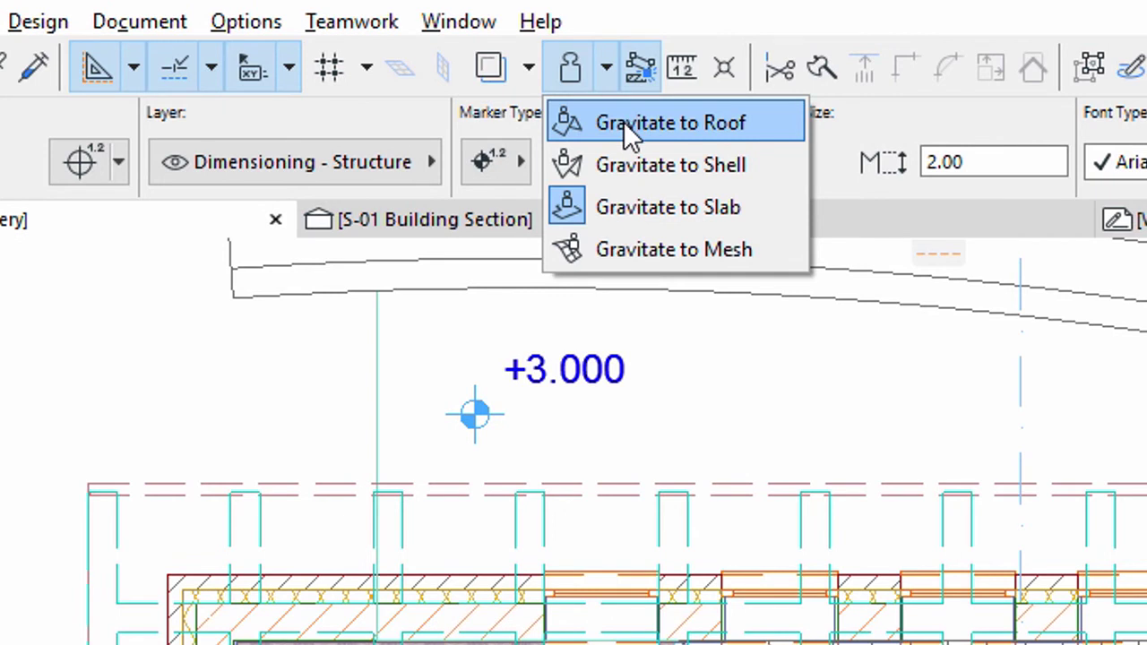
click(623, 121)
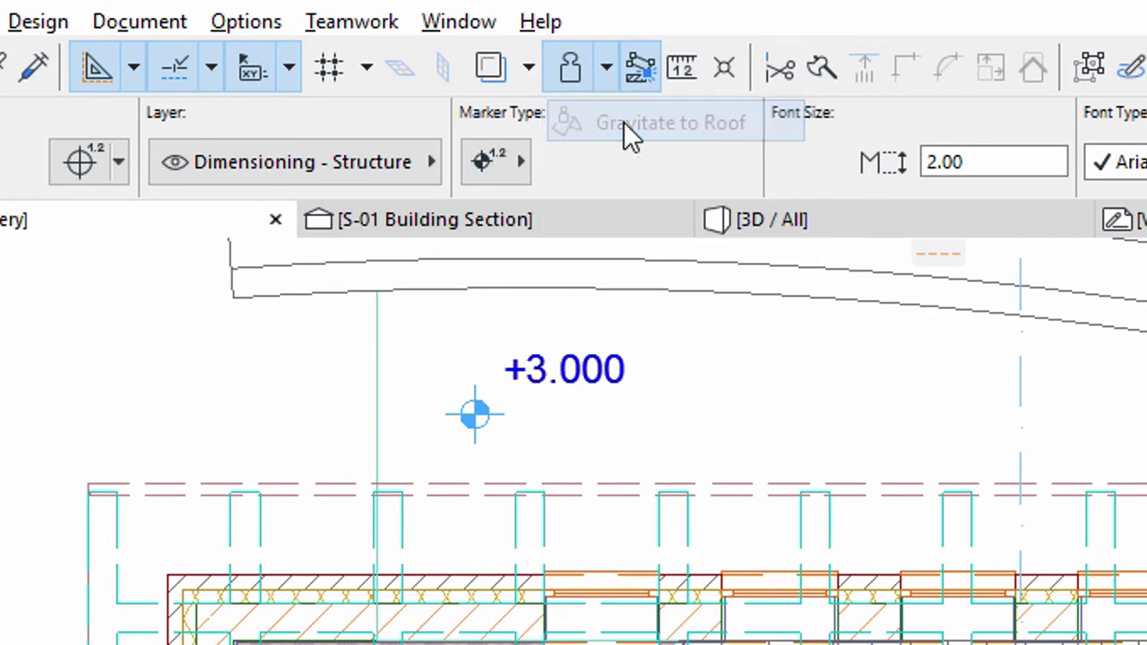
Change the default level dimension marker to the fourth marker type.
click(89, 179)
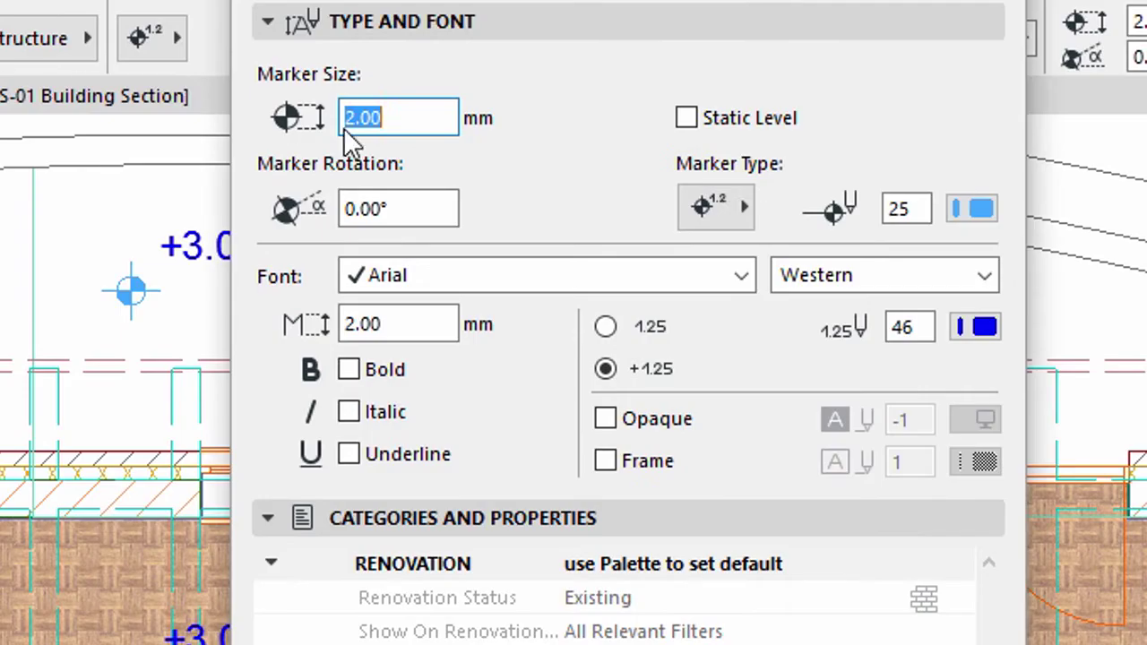
click(740, 217)
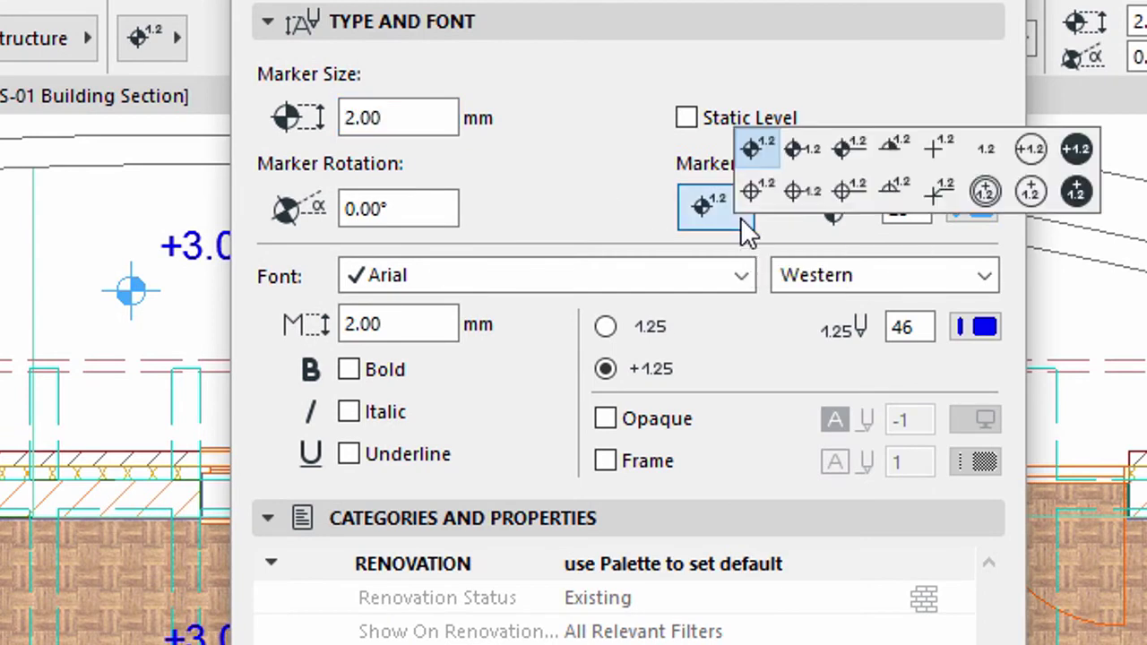
click(890, 154)
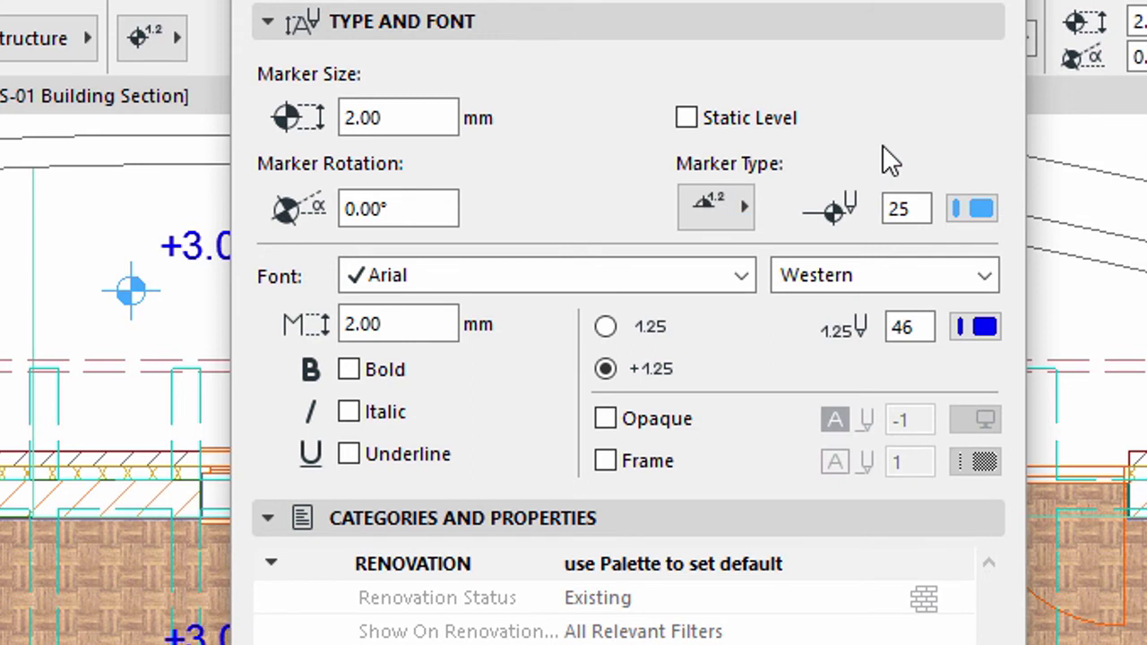
click(520, 517)
click(932, 601)
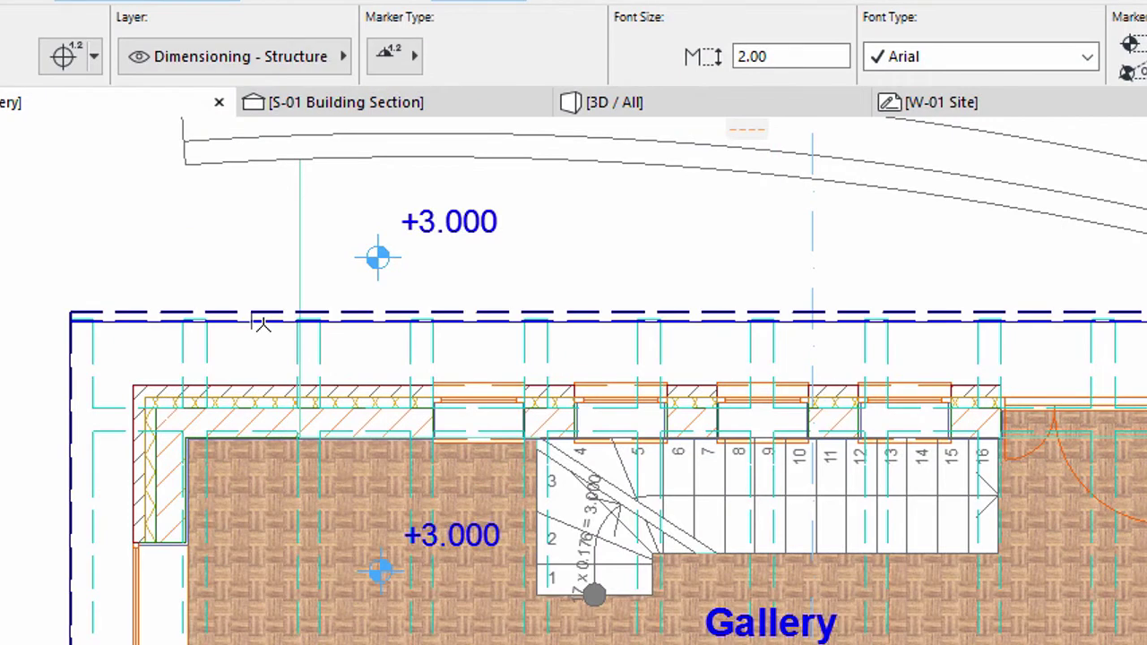
Place a level marker on the roof line and set its marker rotation to 180°.
click(264, 316)
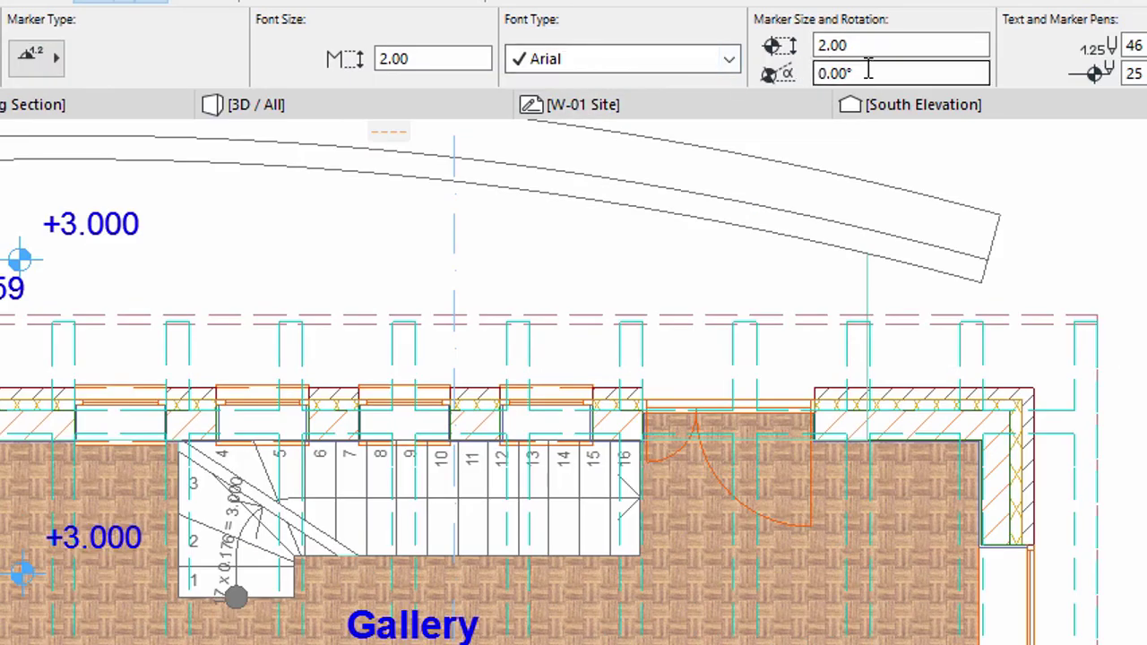
click(866, 73)
double_click(833, 71)
text(180)
key(Return)
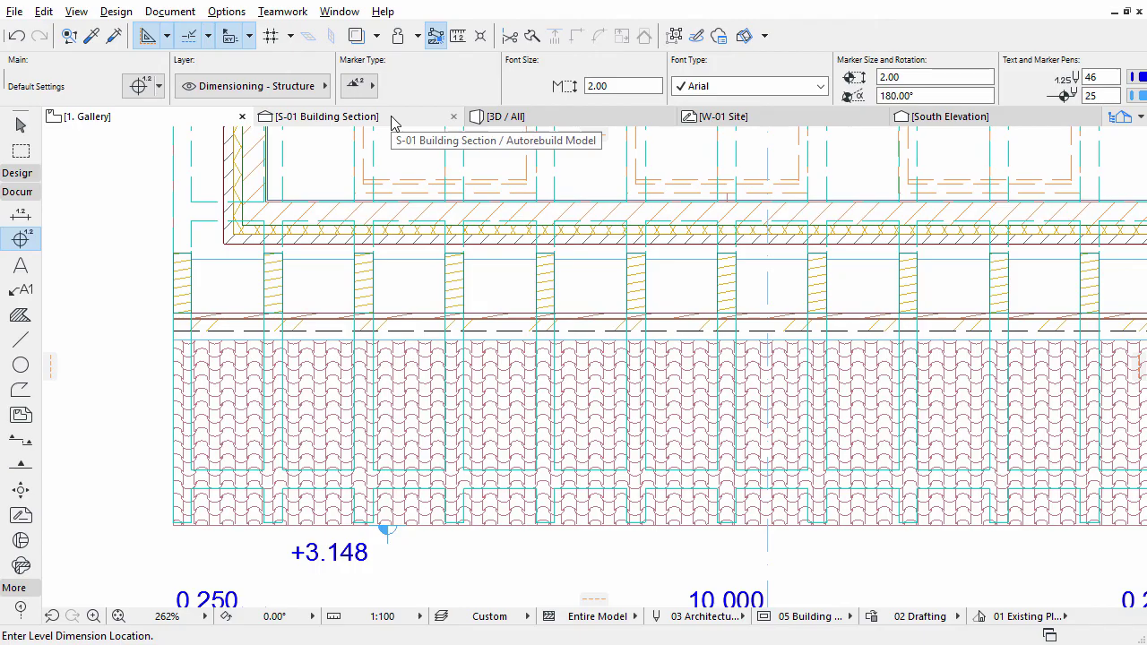
On the S-01 Building Section, set the Dimension tool to elevation dimensions with solid markers.
click(391, 118)
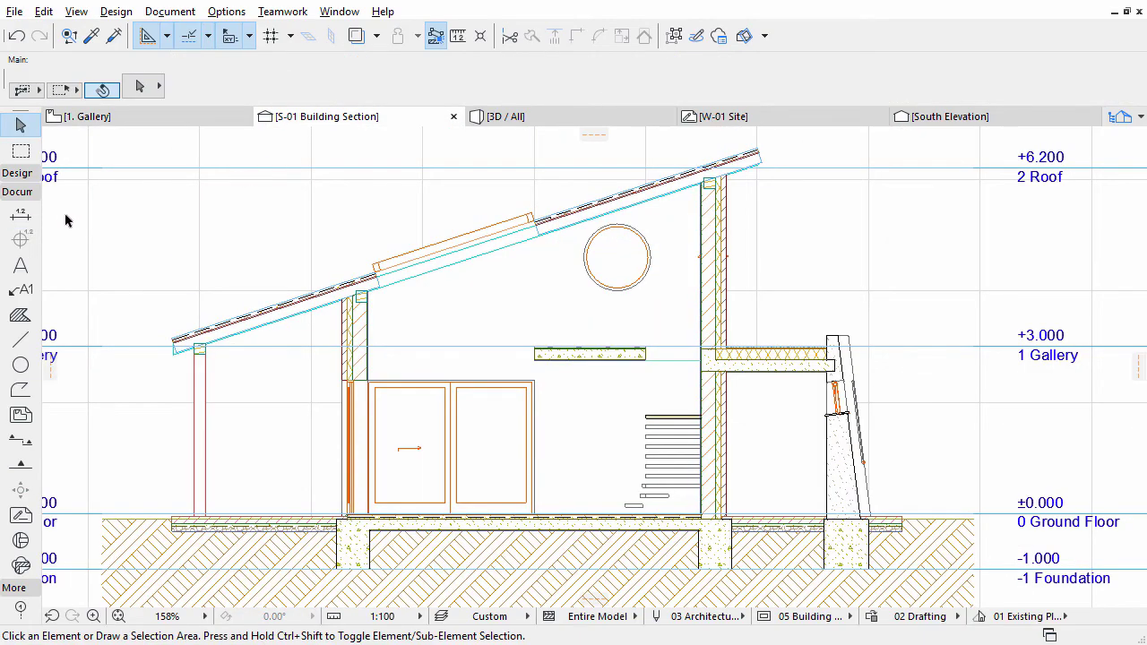
click(21, 216)
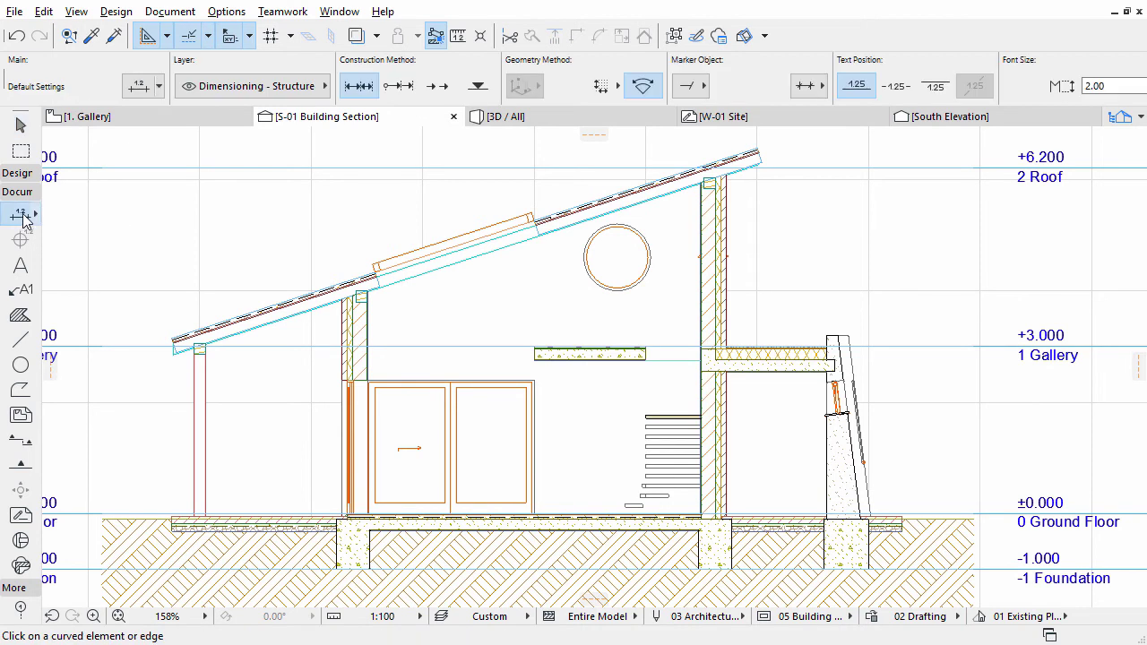
click(137, 87)
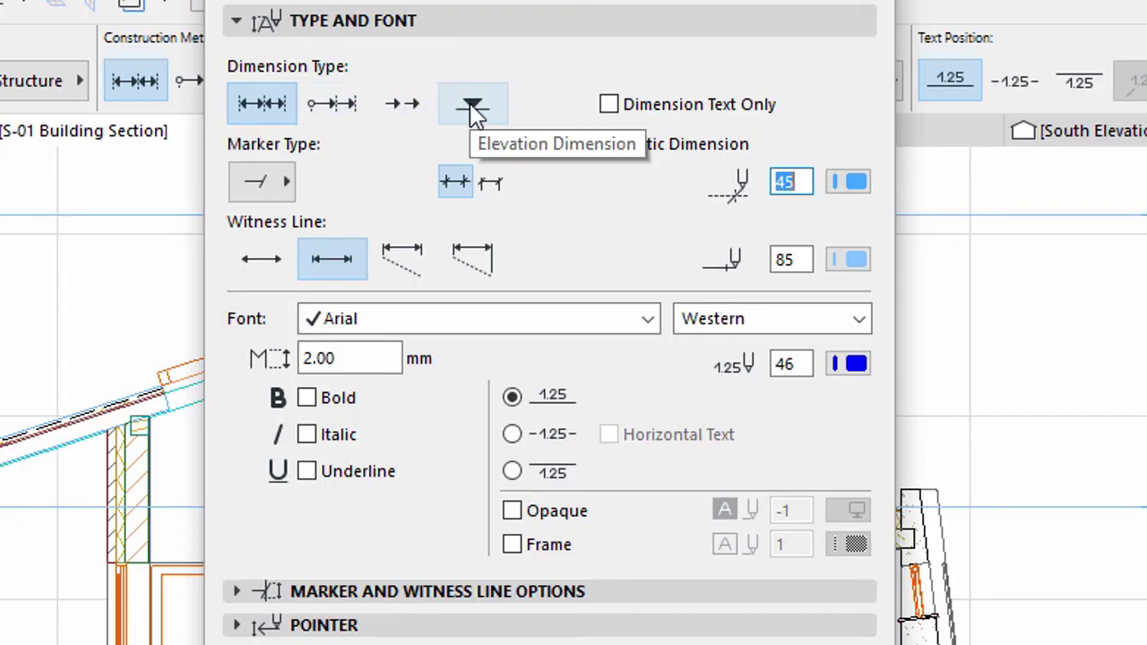
click(470, 106)
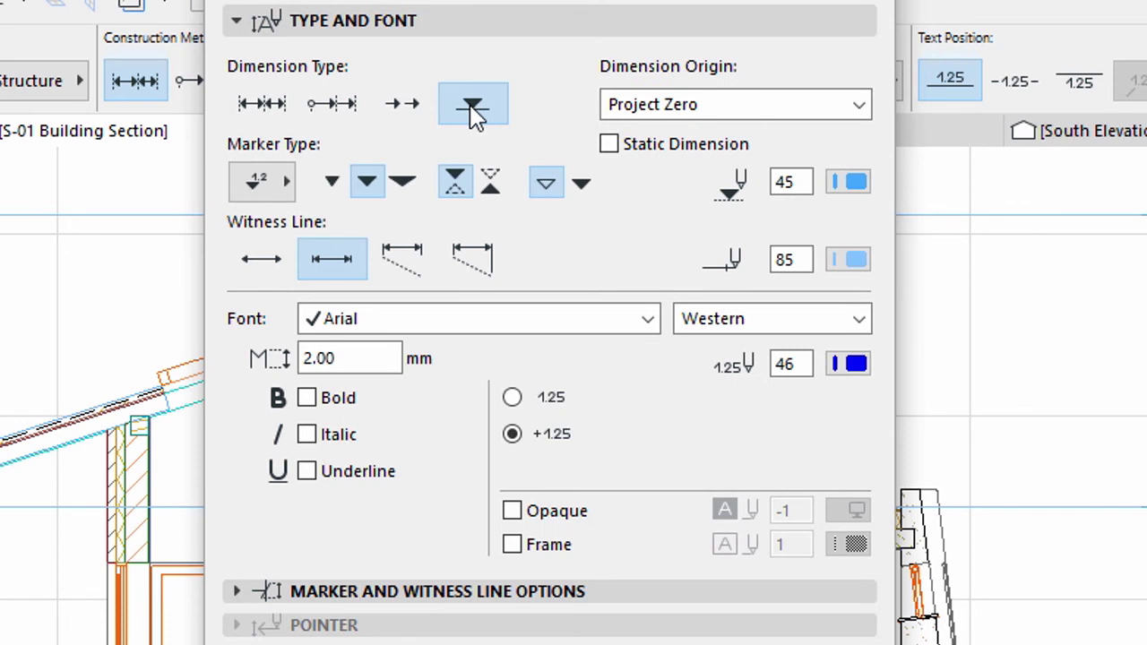
click(453, 184)
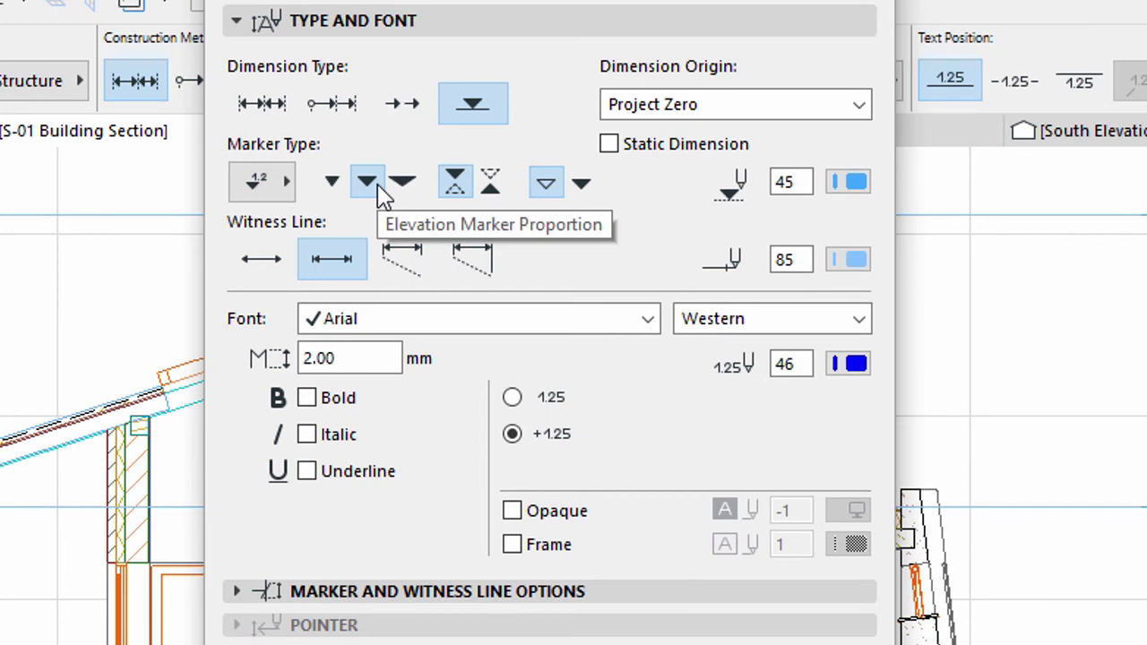
click(583, 186)
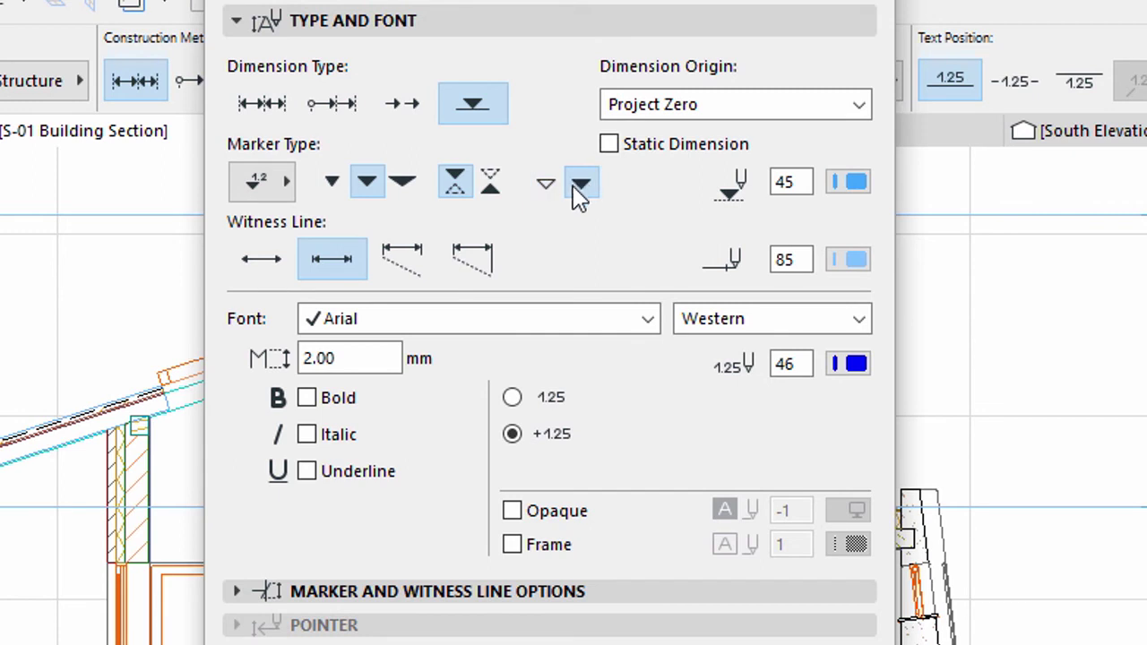
Keep the 2.00 text size and change the marker size from 4.00 to 1.00.
drag(366, 359, 298, 360)
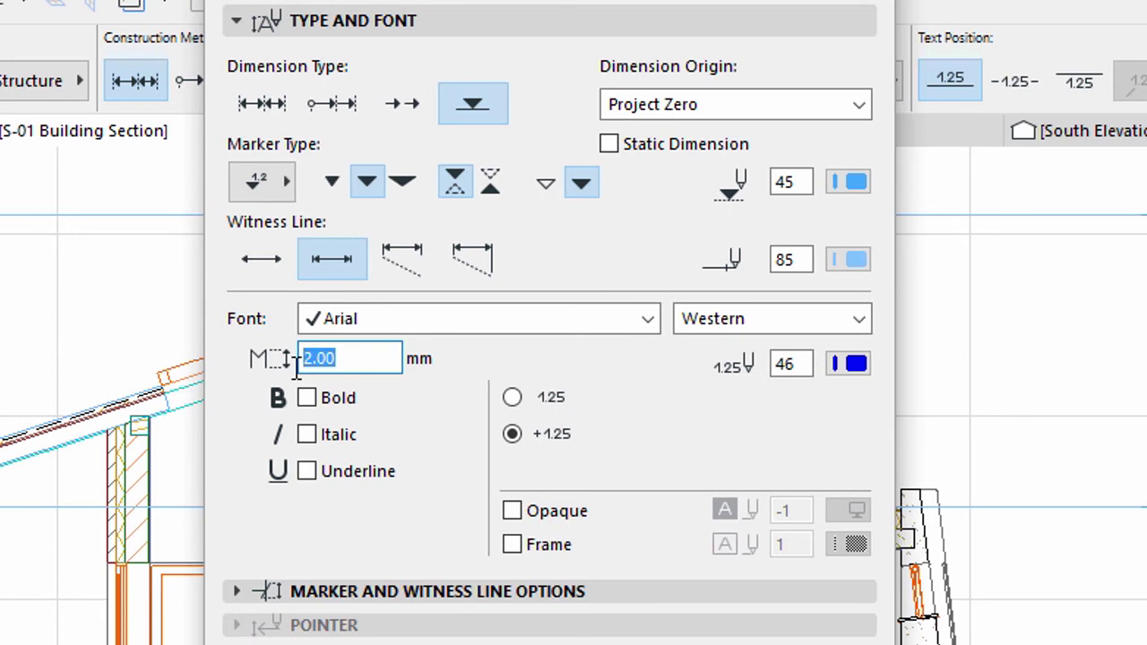
click(348, 363)
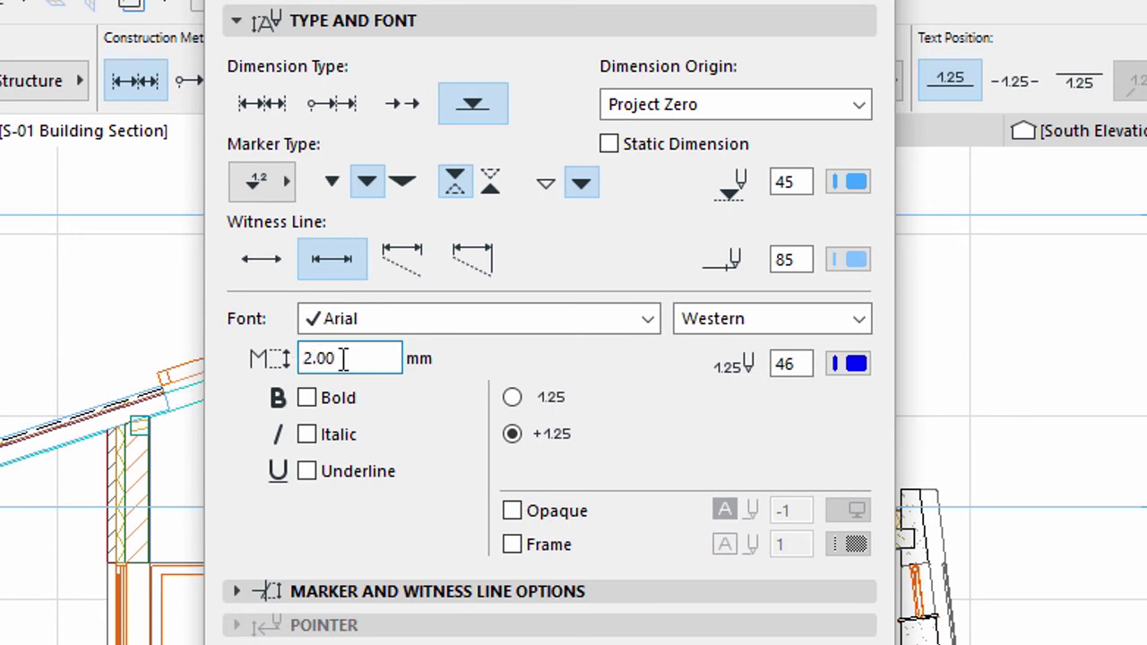
click(240, 30)
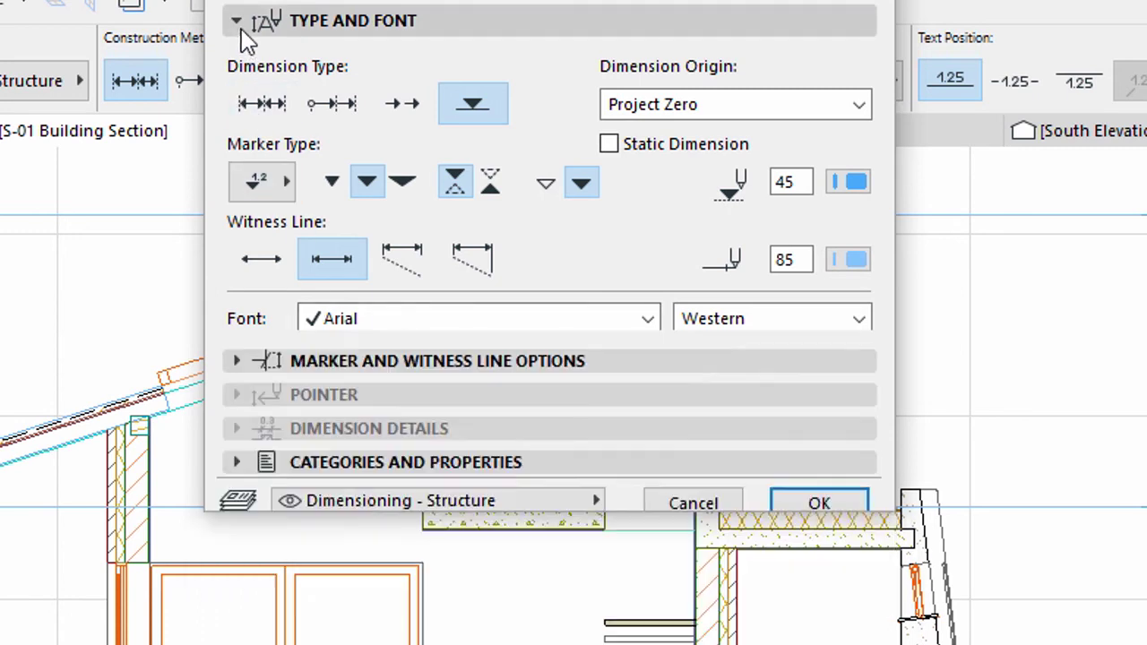
click(240, 58)
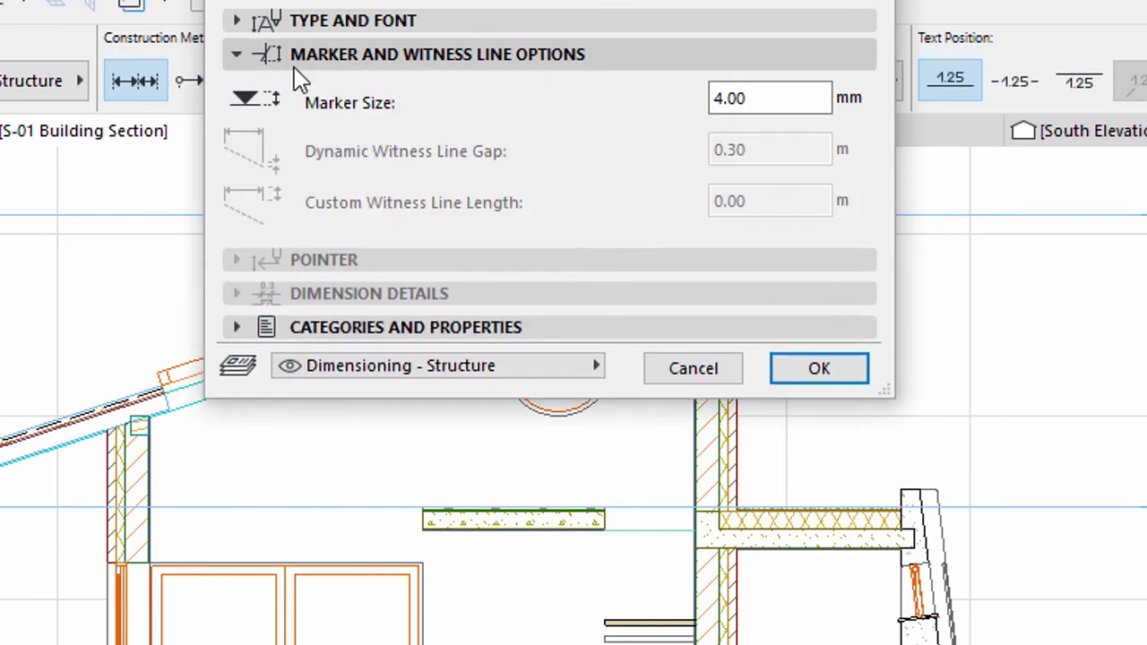
click(763, 99)
double_click(762, 99)
text(1.00)
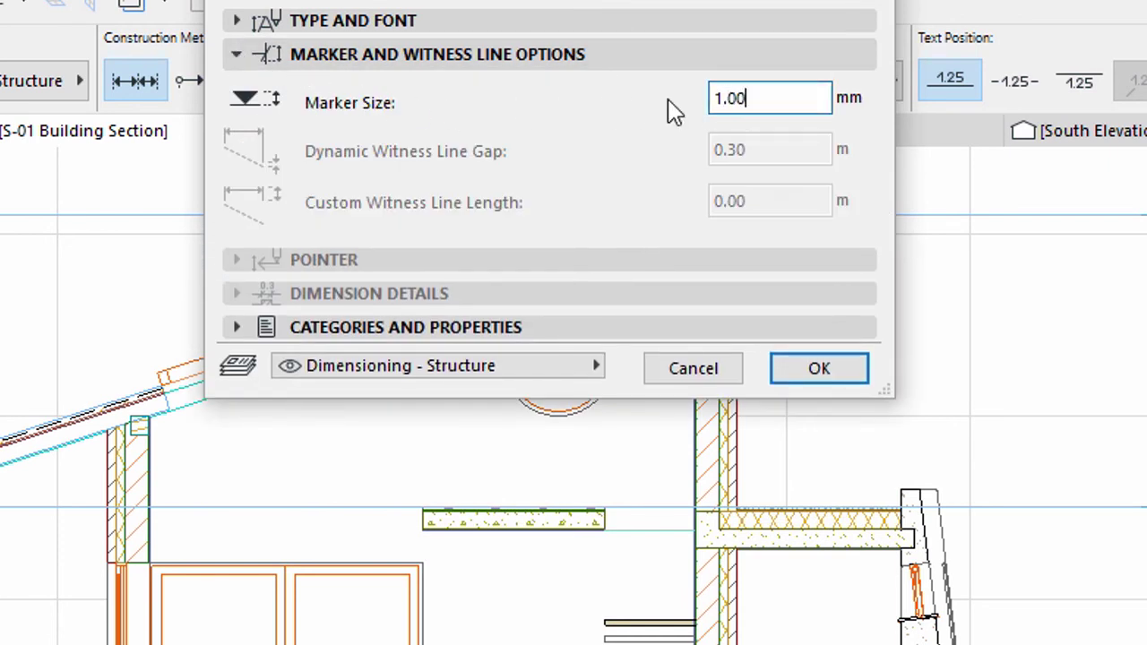
Place an elevation dimension chain right of the section reading +6.559, +3.200, +2.540, -0.050, -1.000.
click(819, 371)
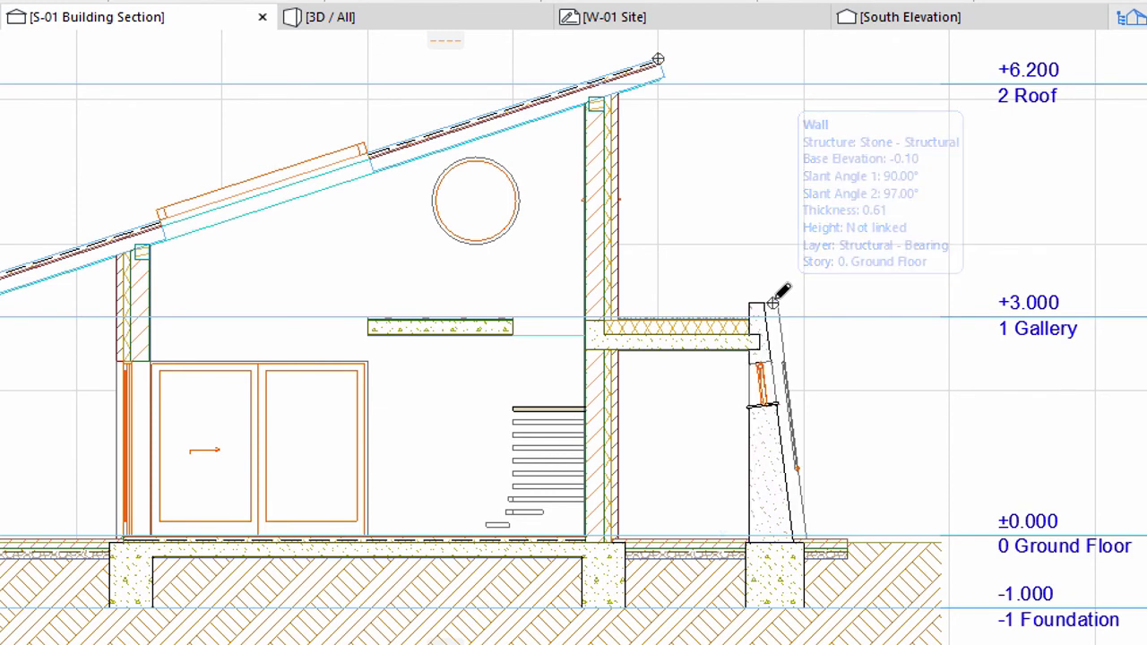
click(585, 352)
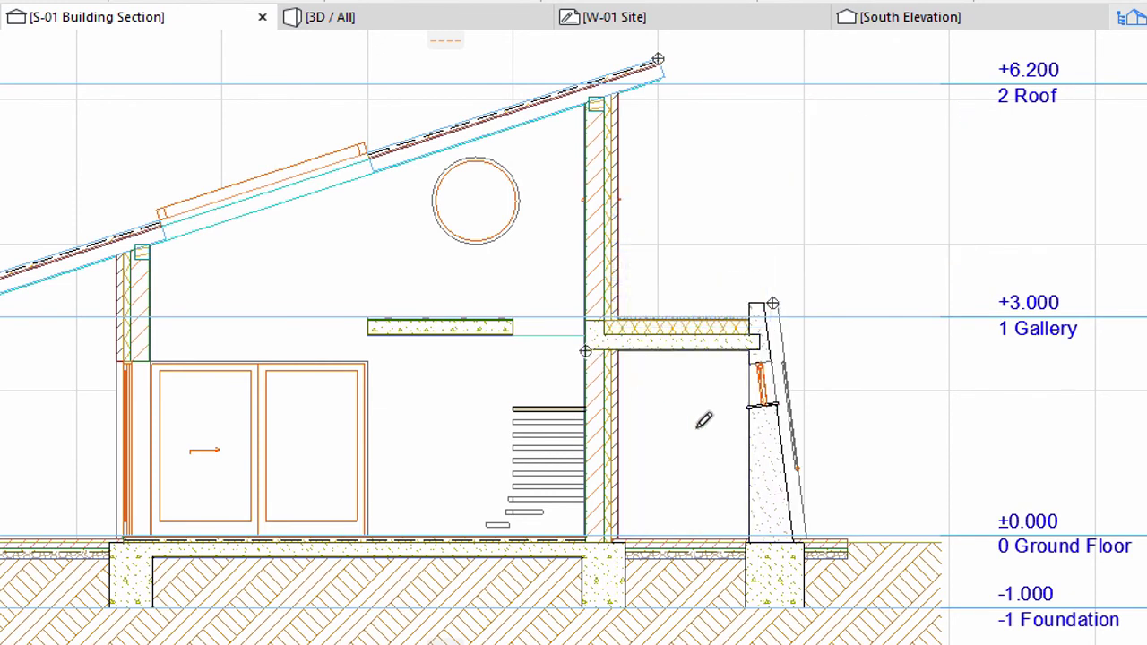
click(847, 539)
click(804, 609)
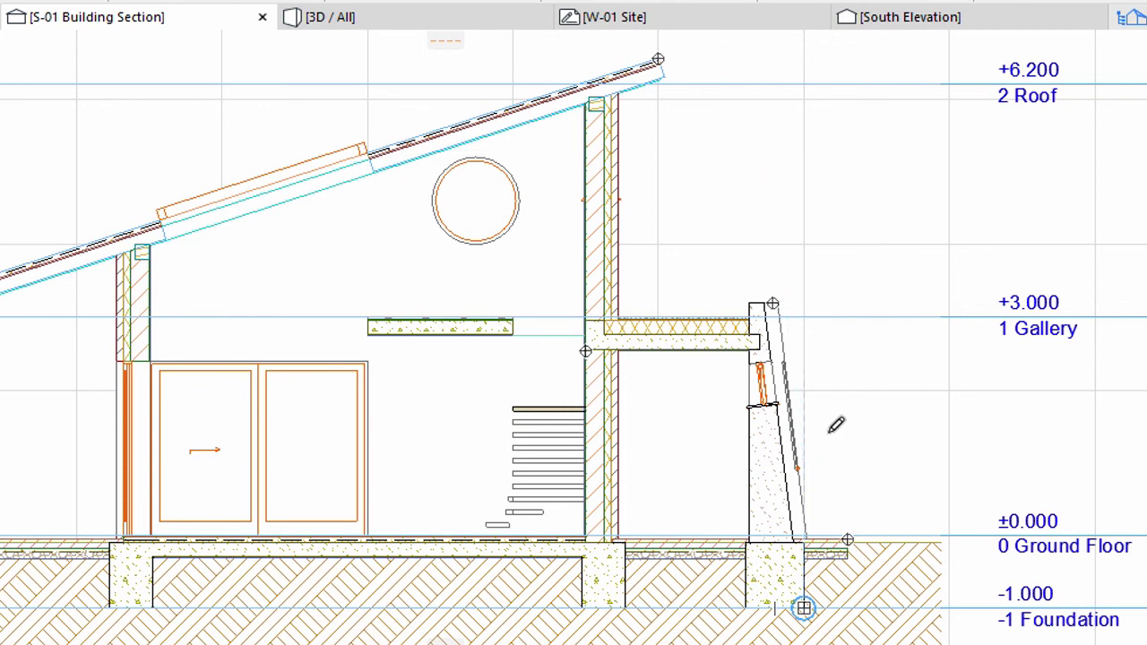
click(884, 419)
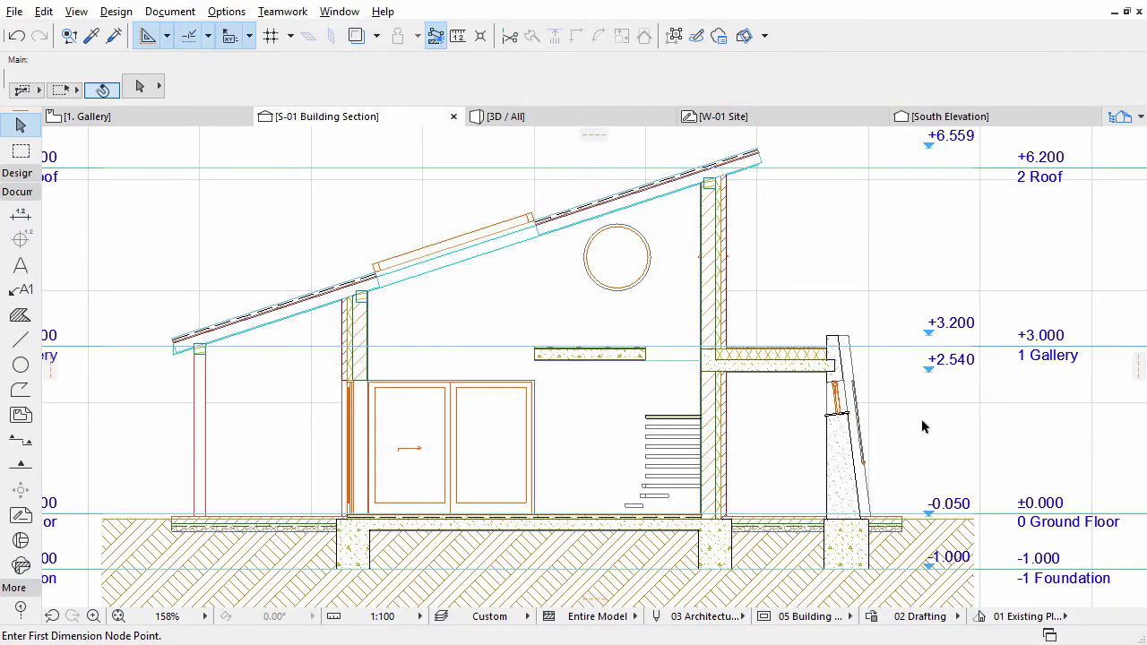
Bring the sloped stone wall into view and select it.
scroll(779, 314, up, 5)
middle_drag(875, 347, 695, 448)
key(Escape)
click(688, 443)
Stretch the wall's top node with fixed angles to a height of 4.00.
mouse_move(667, 443)
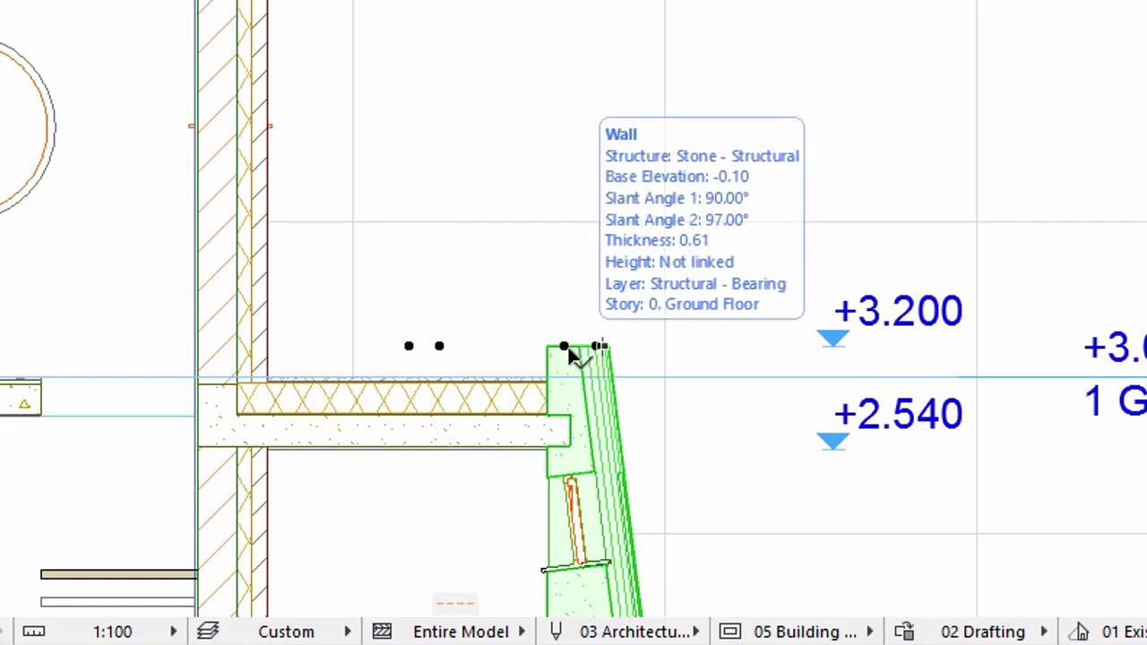
click(564, 347)
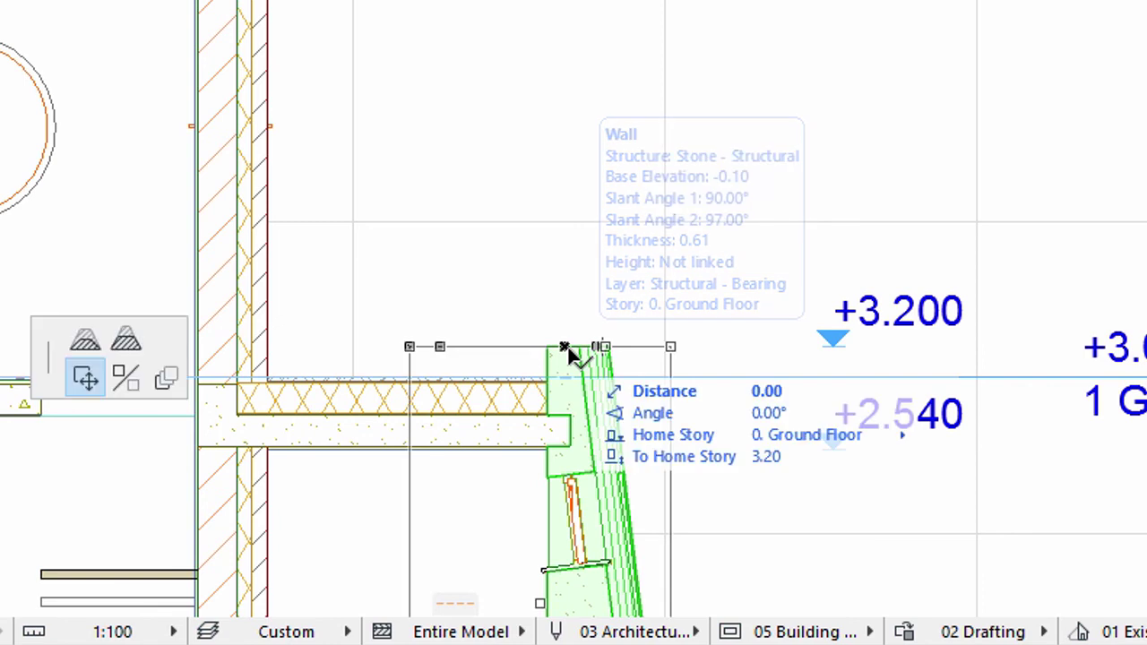
click(128, 341)
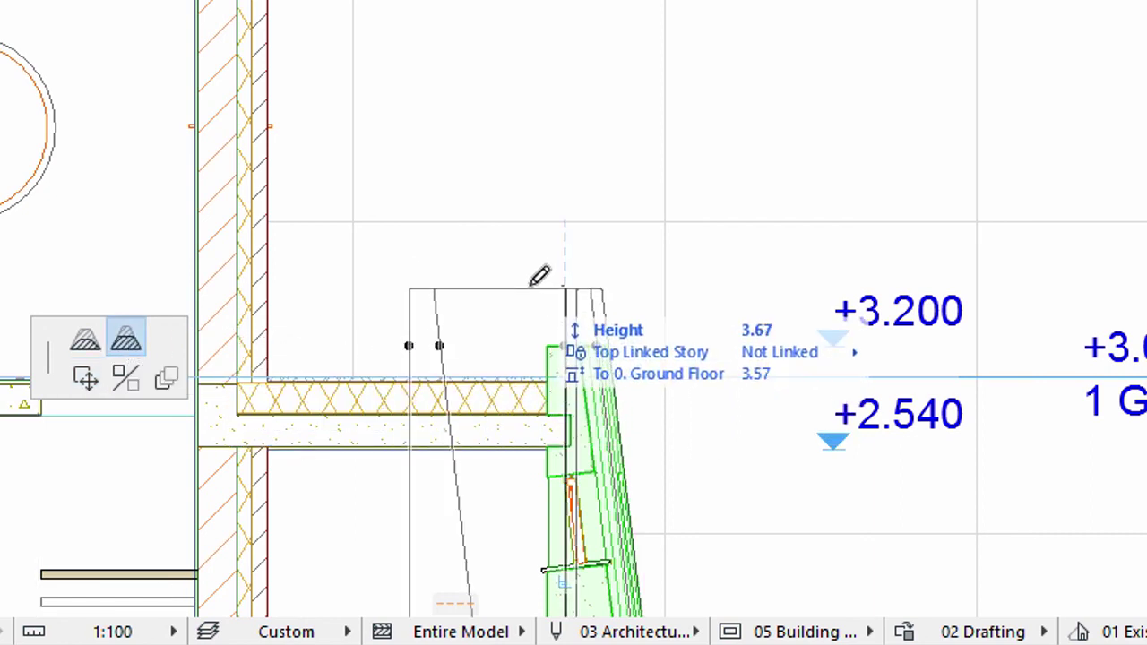
key(Tab)
text(4.00)
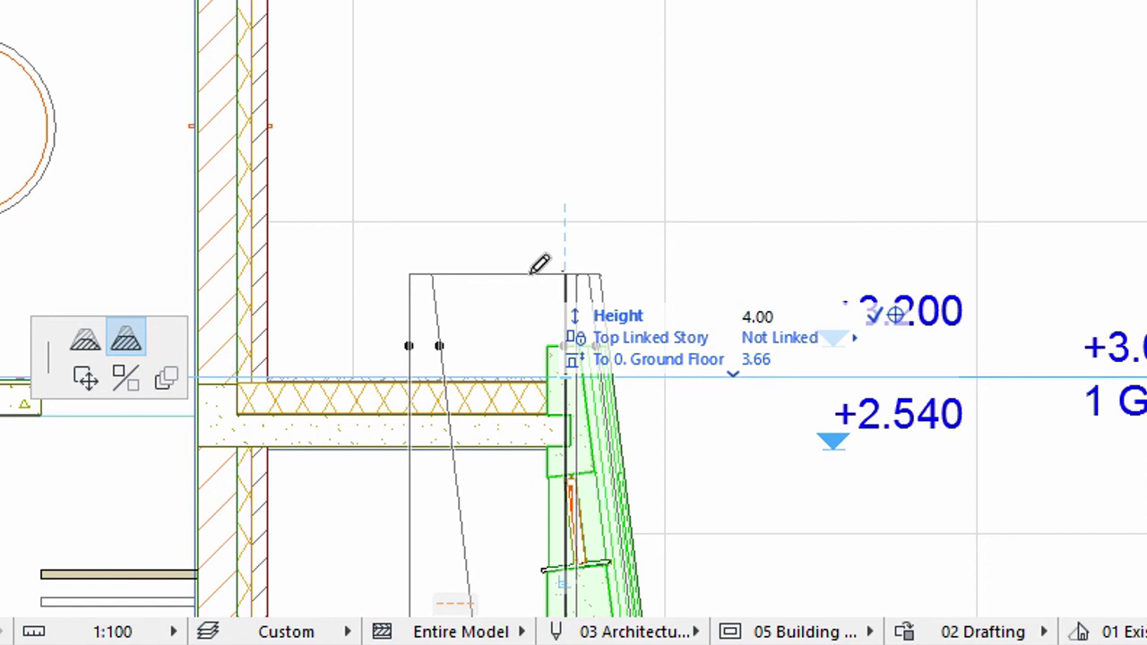
key(Return)
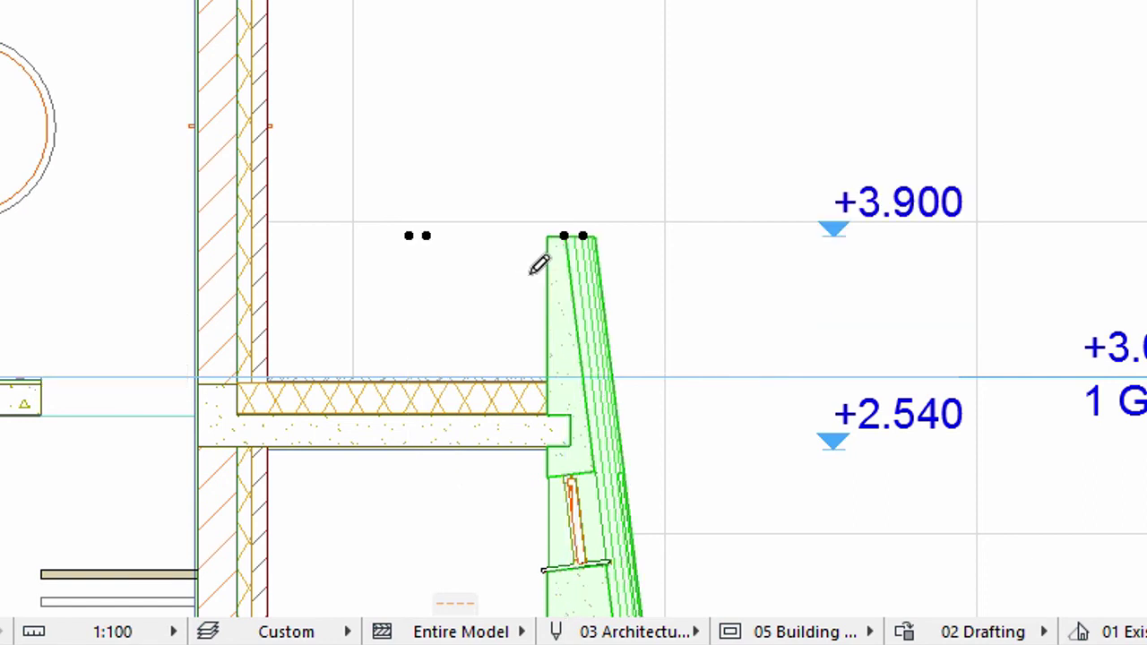